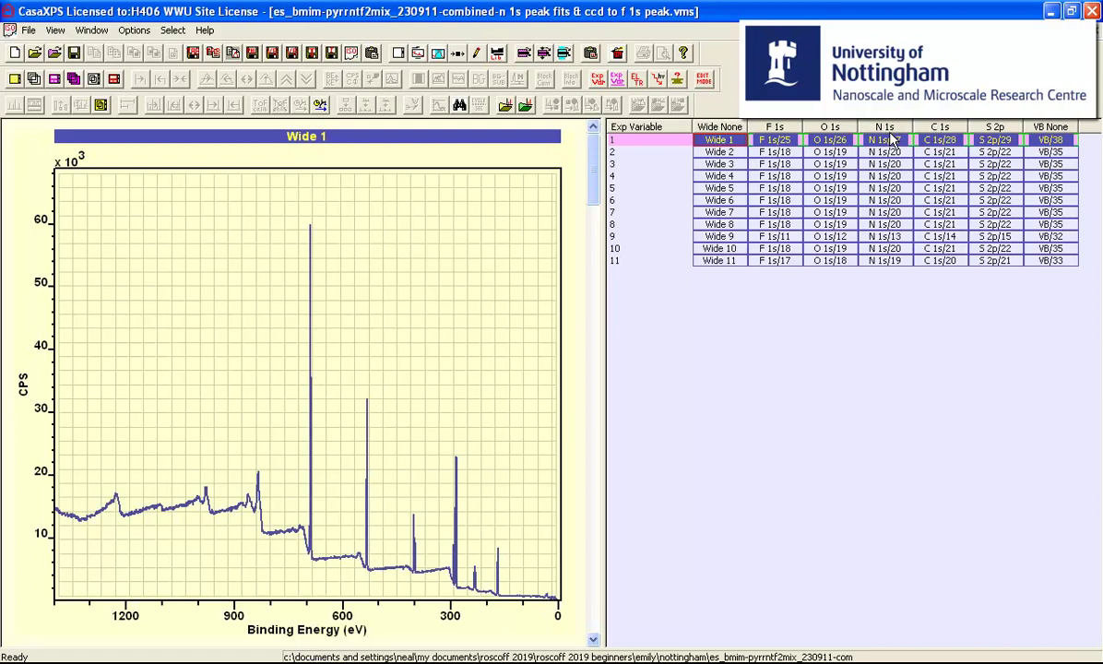
- Overlay all eleven samples' C 1s spectra, zoom into the 293 eV peak, then the 290–282 eV peaks
click(937, 129)
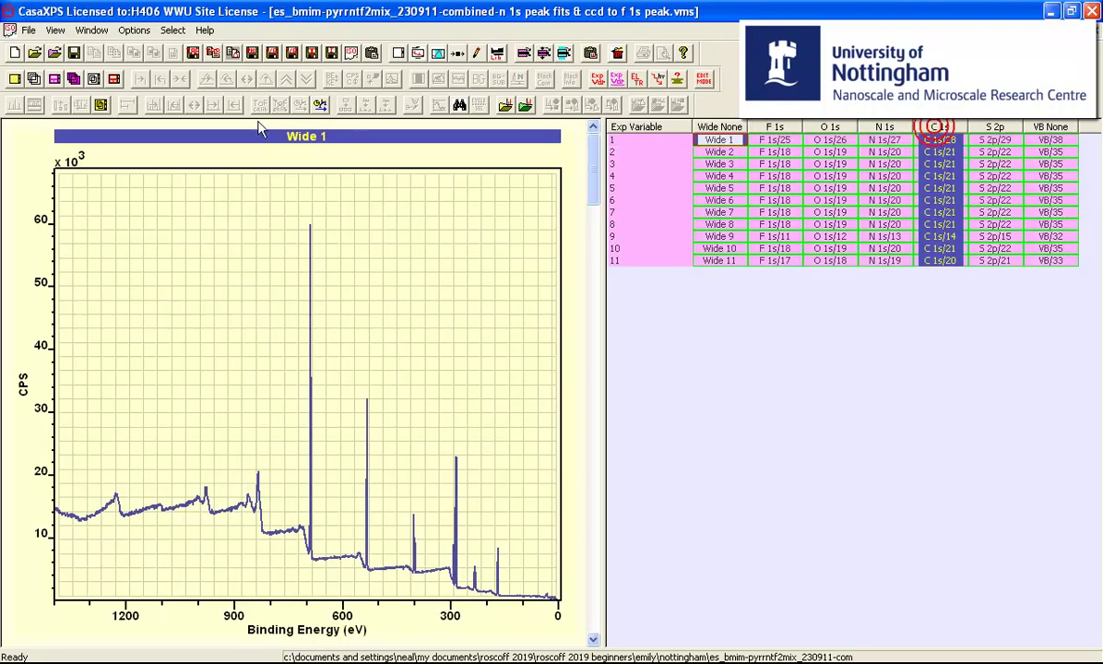
click(34, 79)
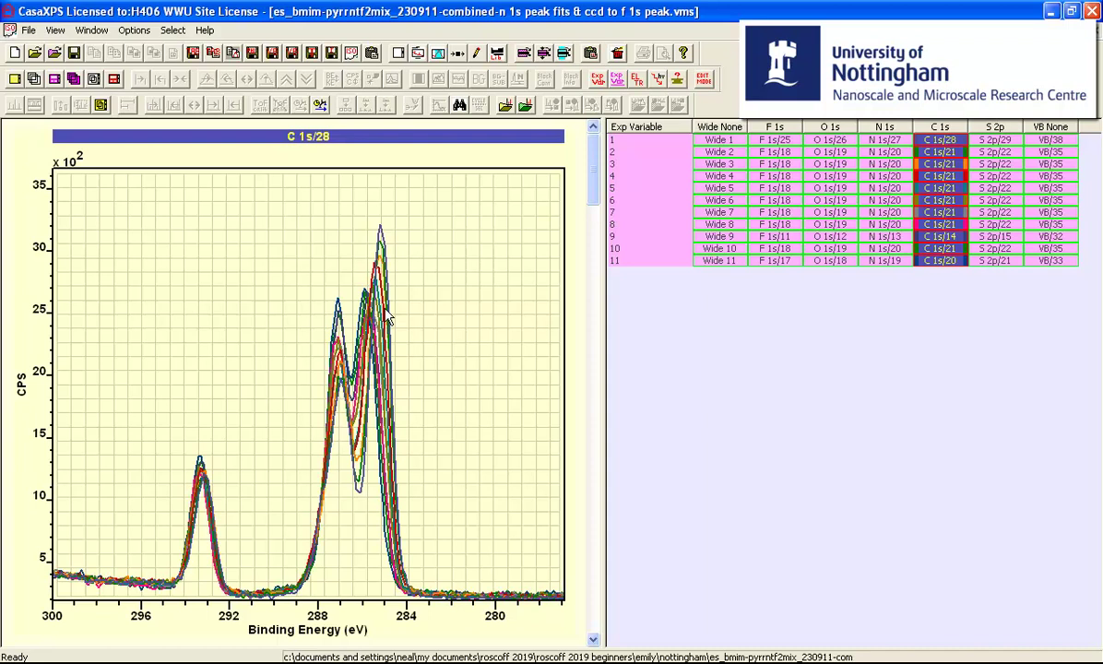
click(159, 440)
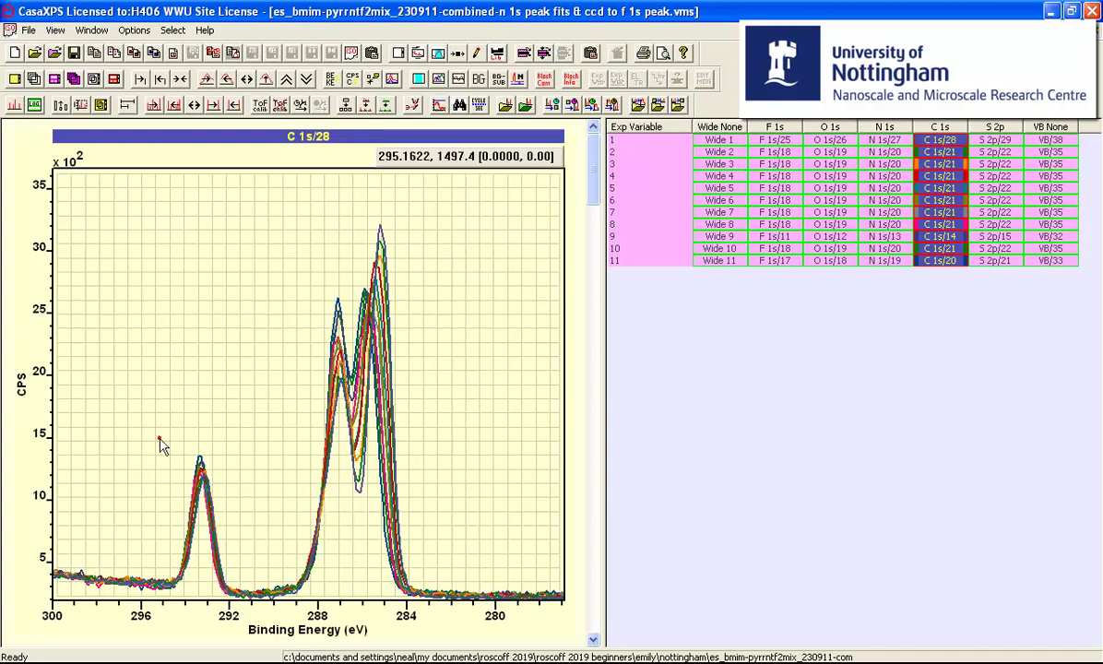
drag(159, 440, 251, 607)
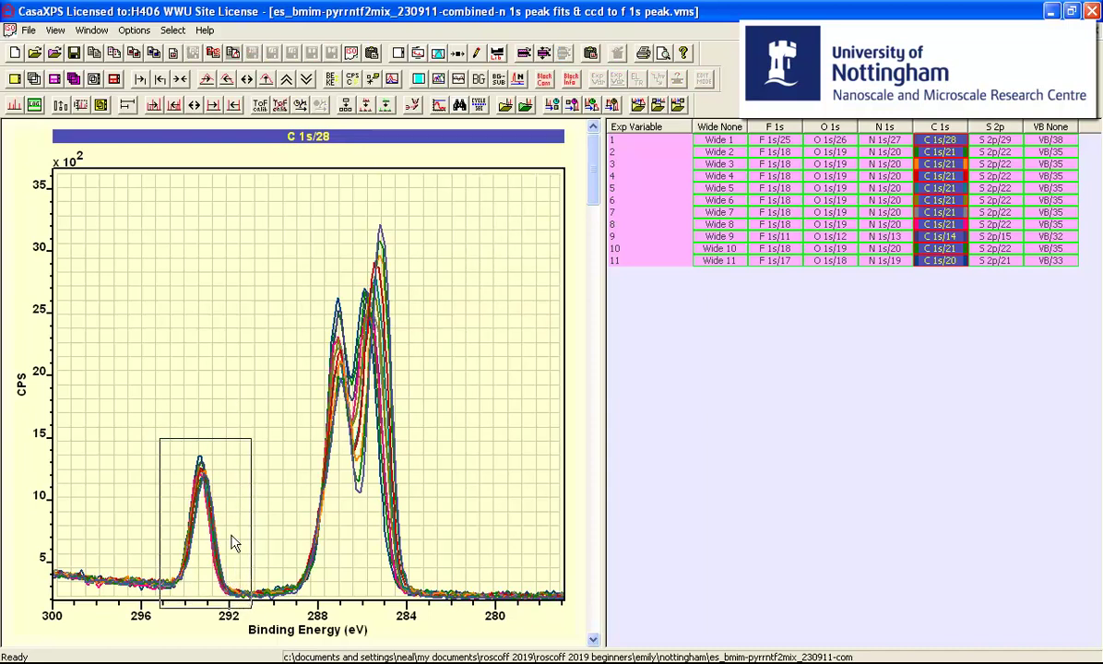
click(233, 544)
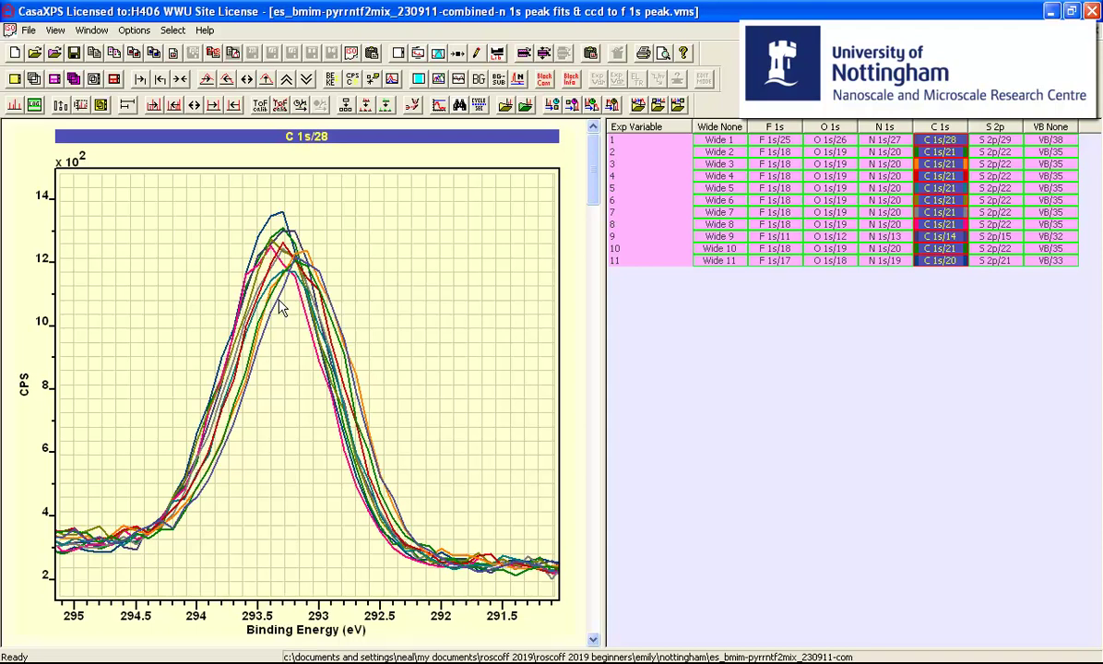
click(160, 74)
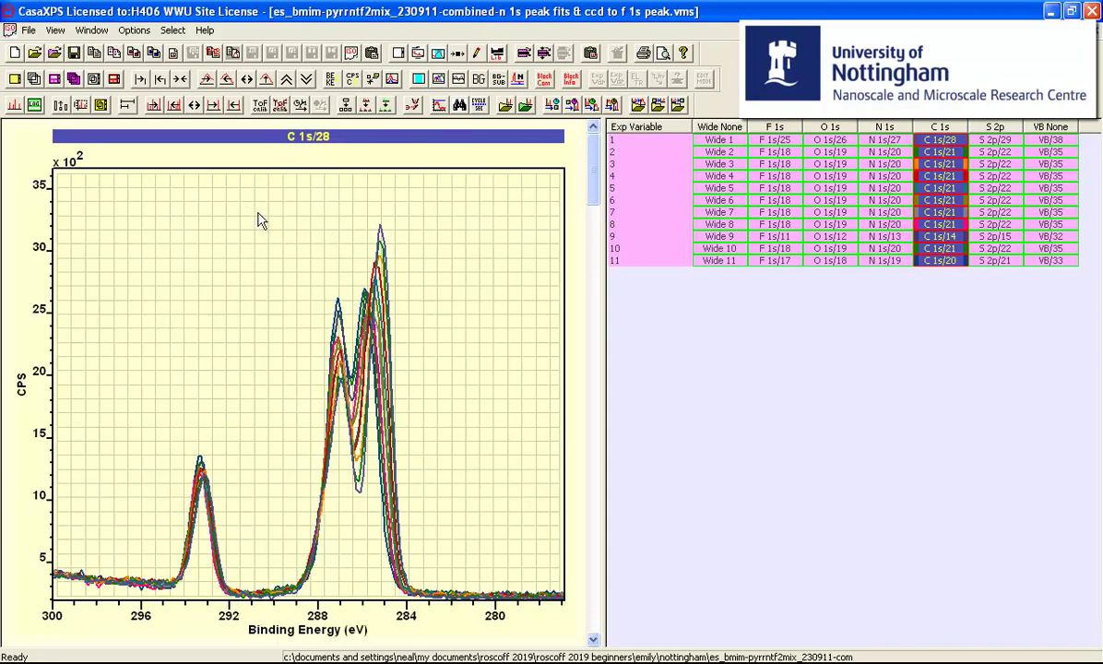
drag(258, 198, 441, 558)
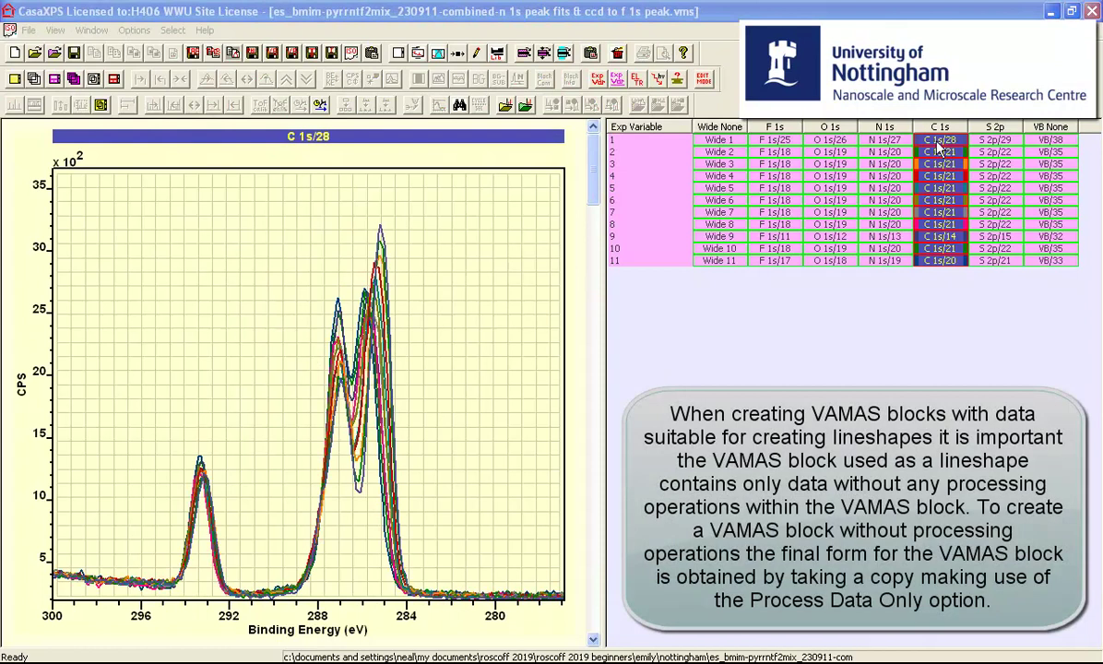
- Overlay only the C 1s/28 and C 1s/20 spectra of samples 1 and 11
click(645, 140)
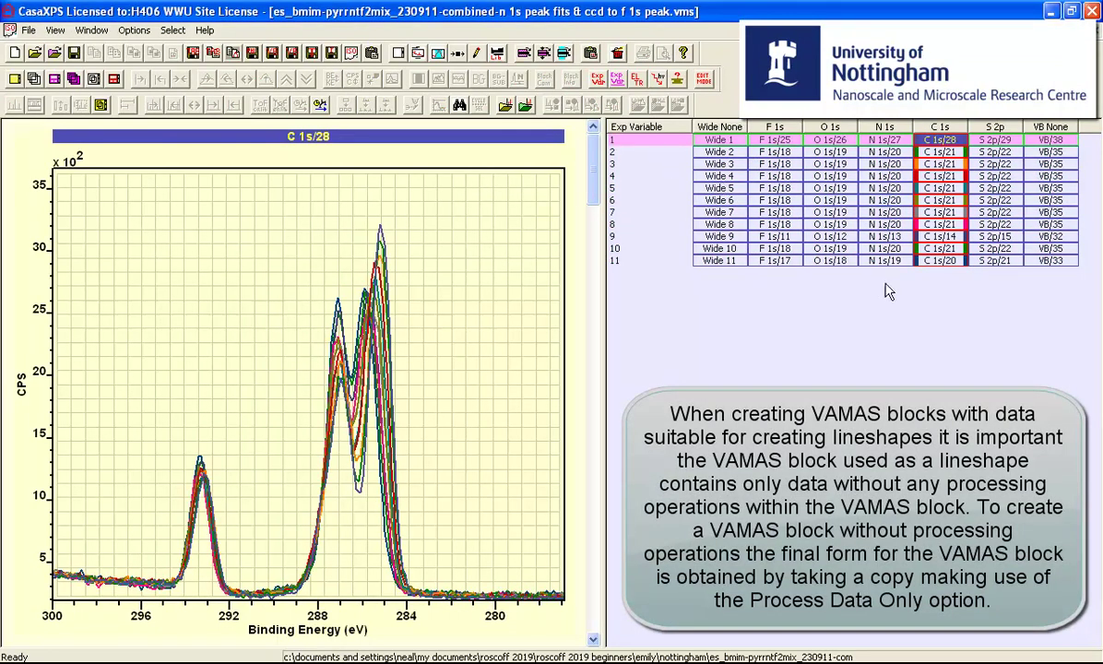
ctrl+click(935, 264)
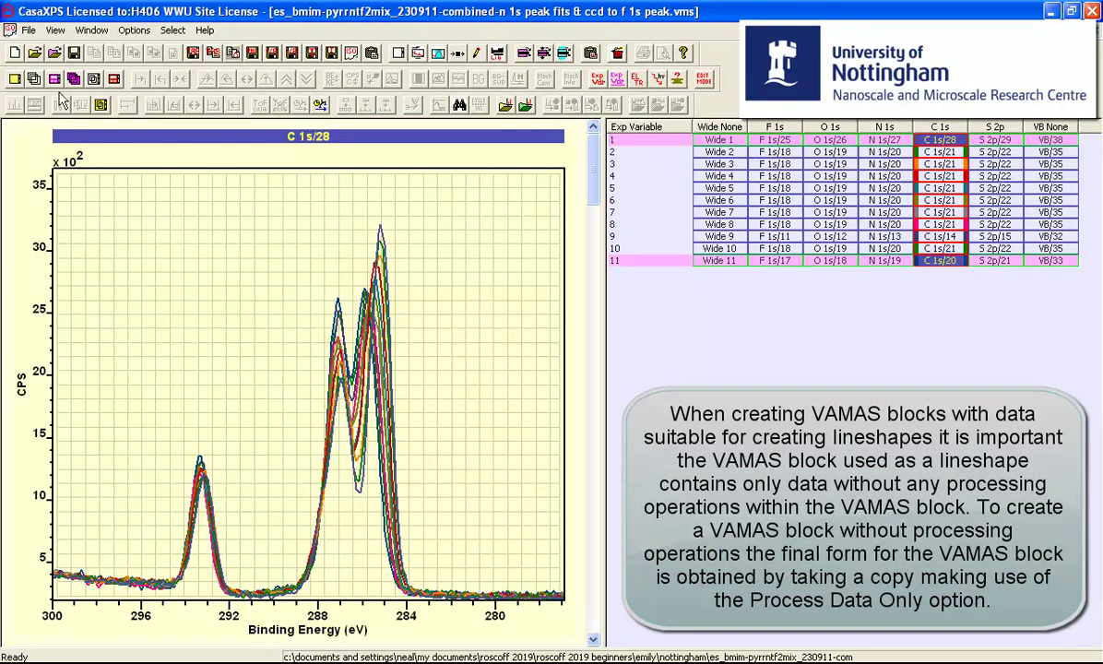
click(34, 80)
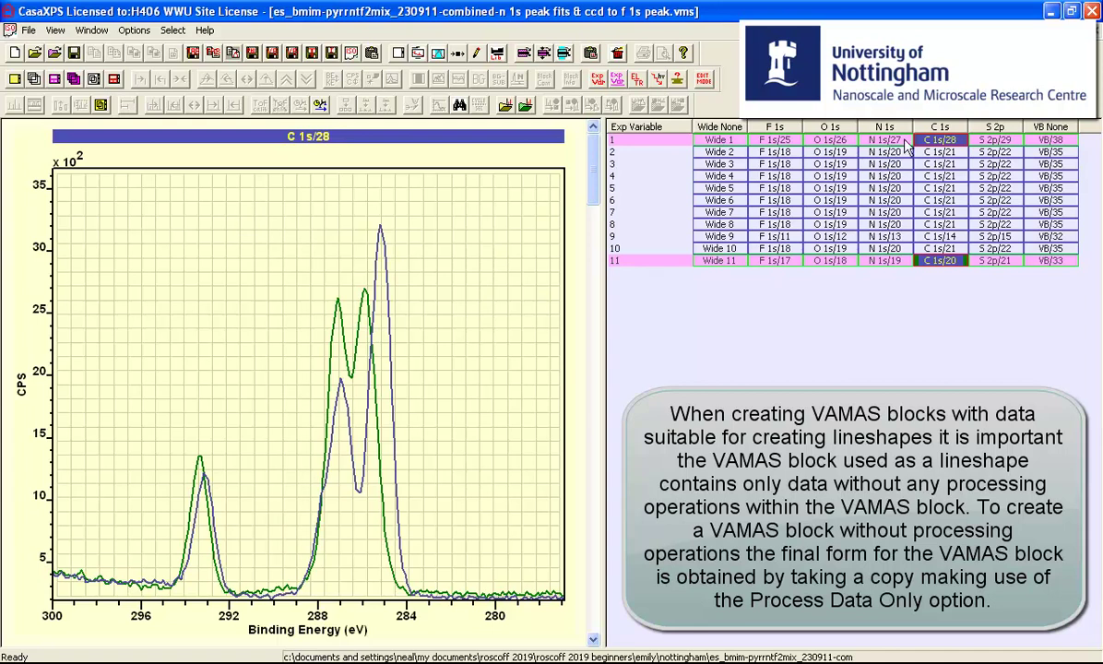
- Copy the C 1s/28 and C 1s/20 blocks and overlay the two new copies
click(546, 52)
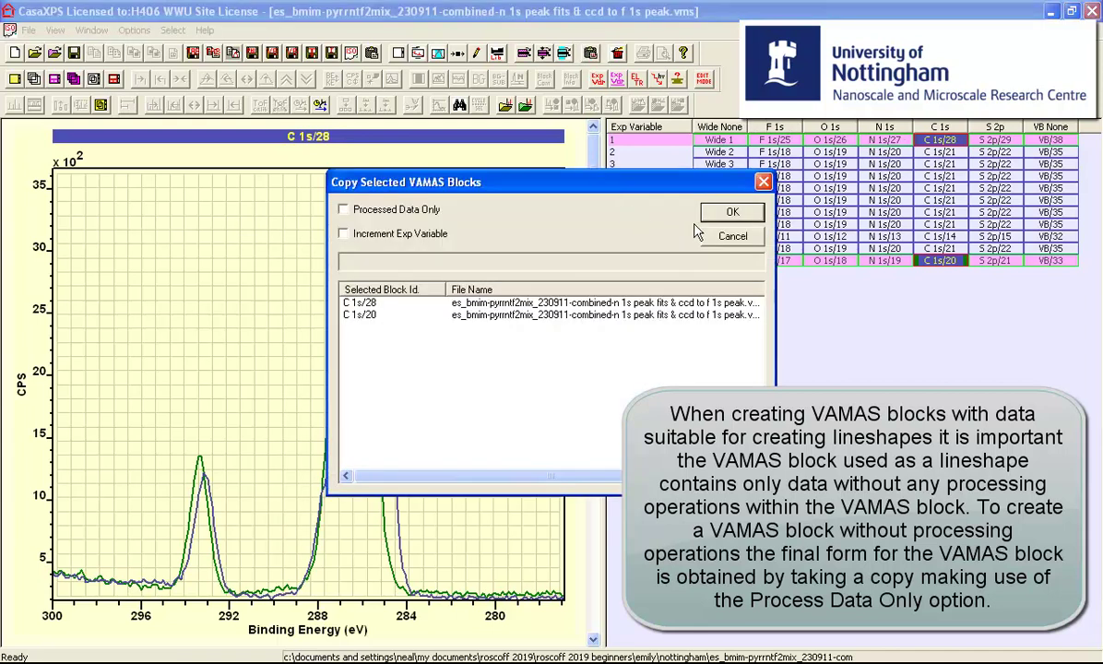
click(756, 218)
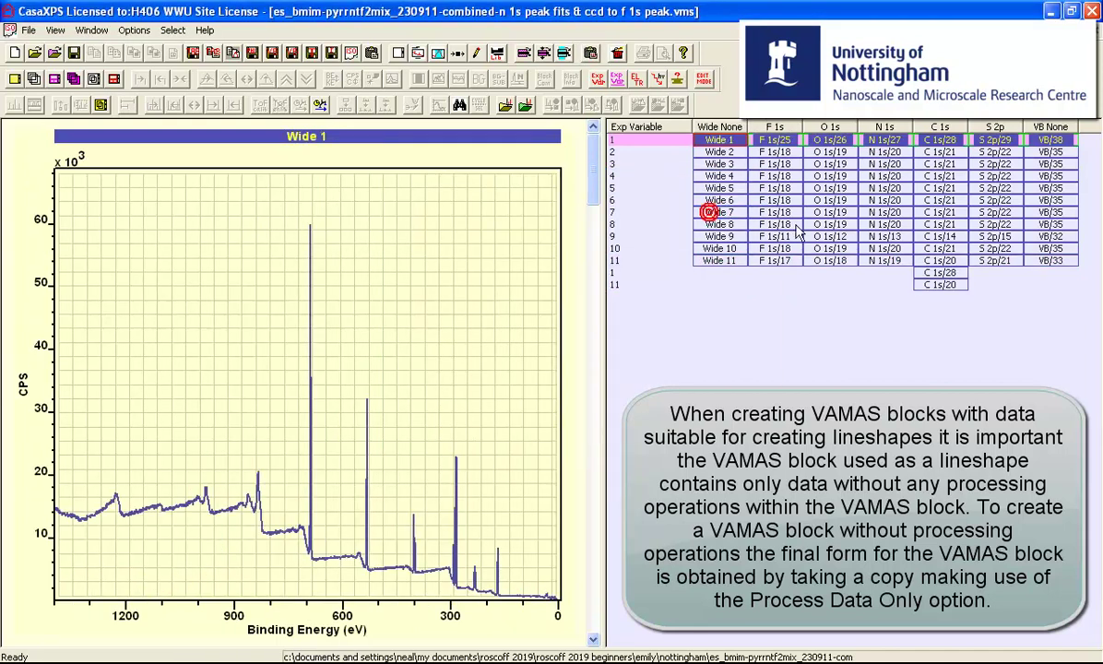
click(935, 273)
shift+click(941, 285)
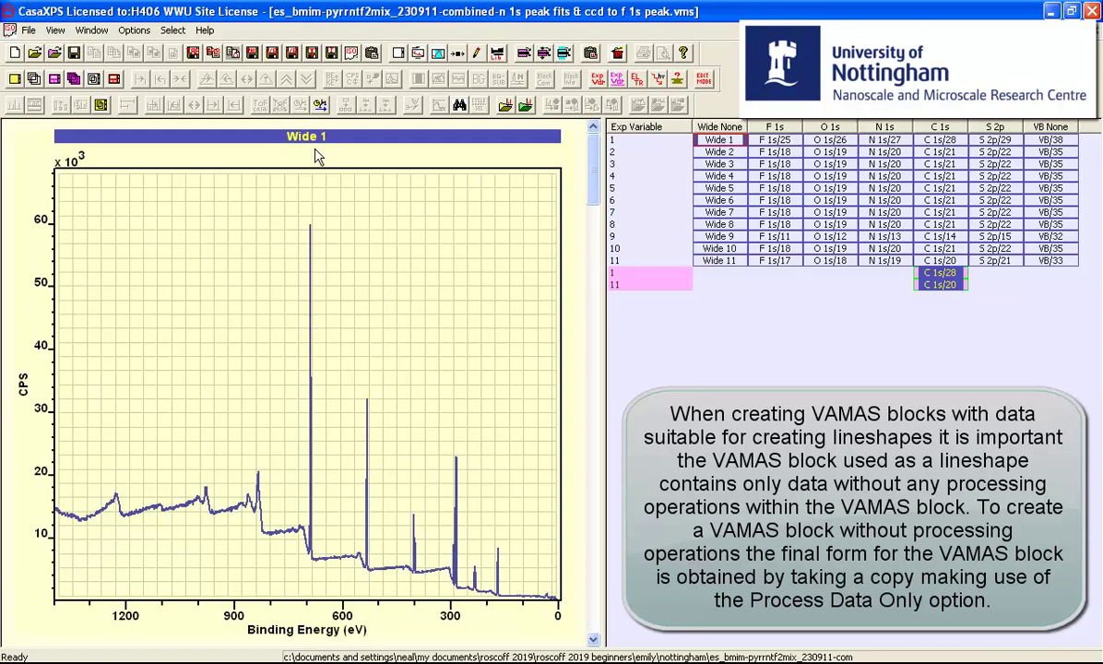
click(33, 79)
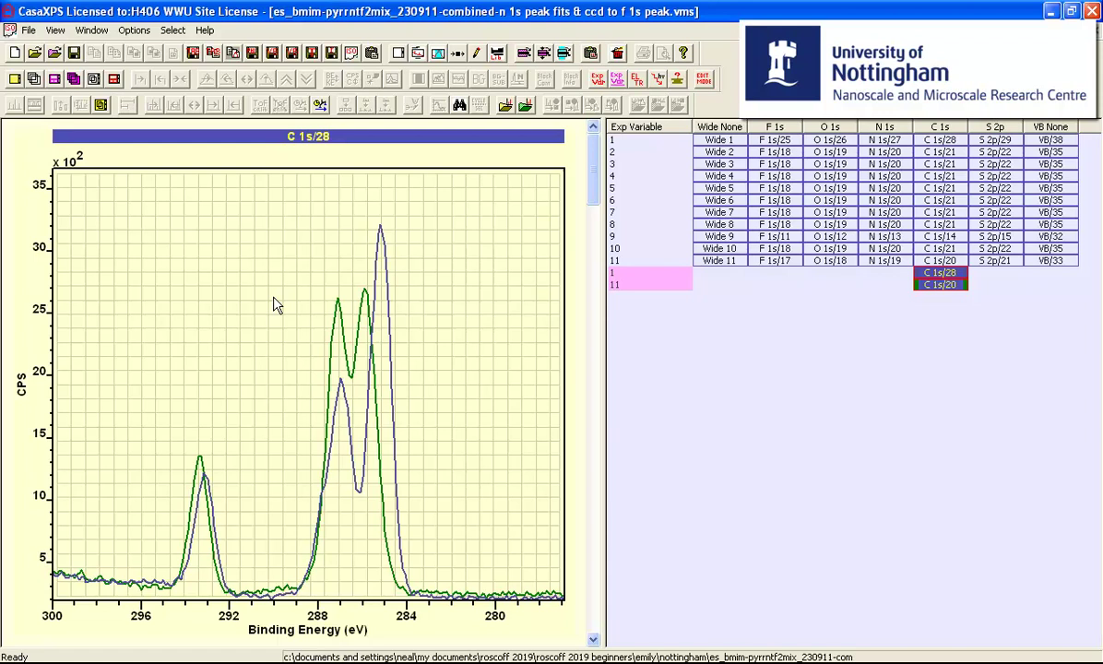
- Create a C 1s region from 290.698 to 281.862 eV with averaging width 4
click(438, 53)
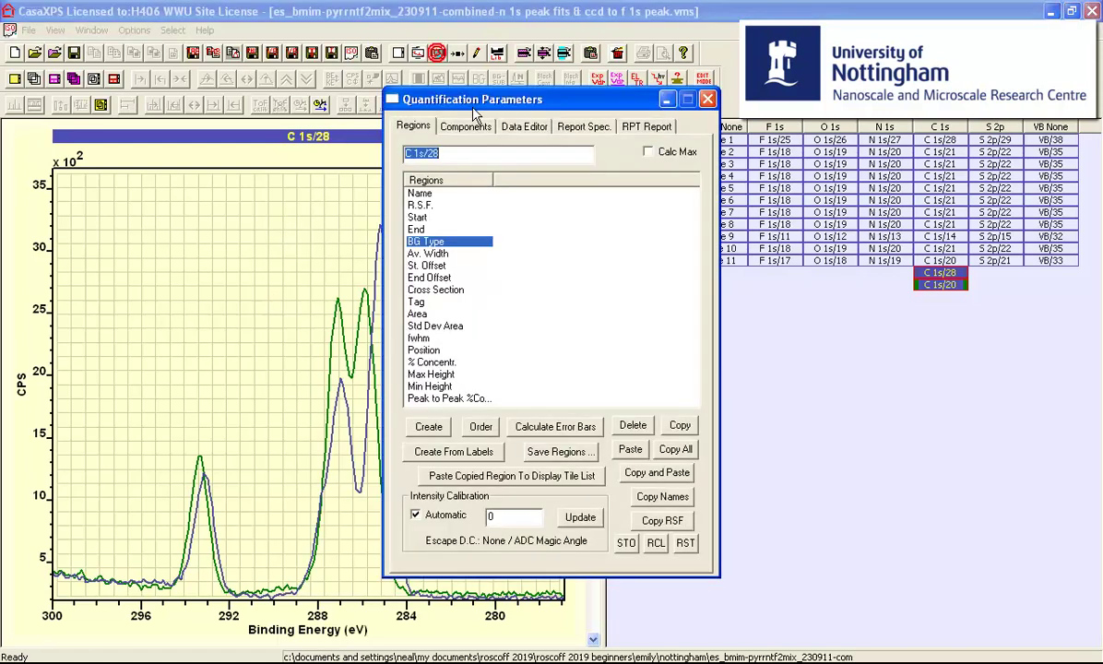
drag(429, 92, 726, 133)
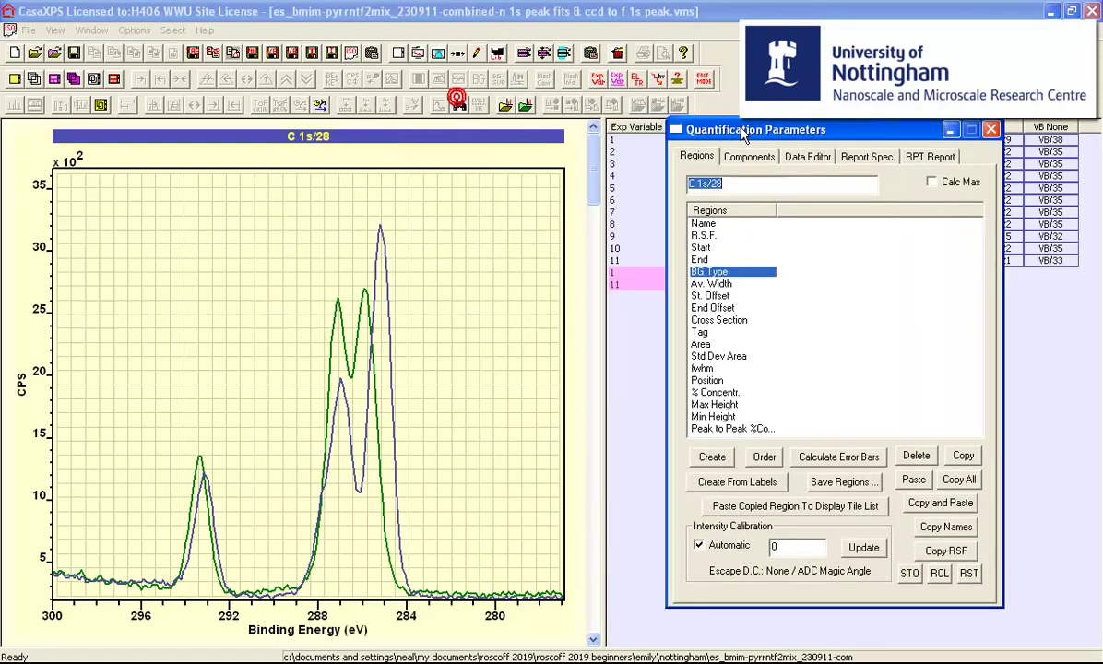
click(712, 456)
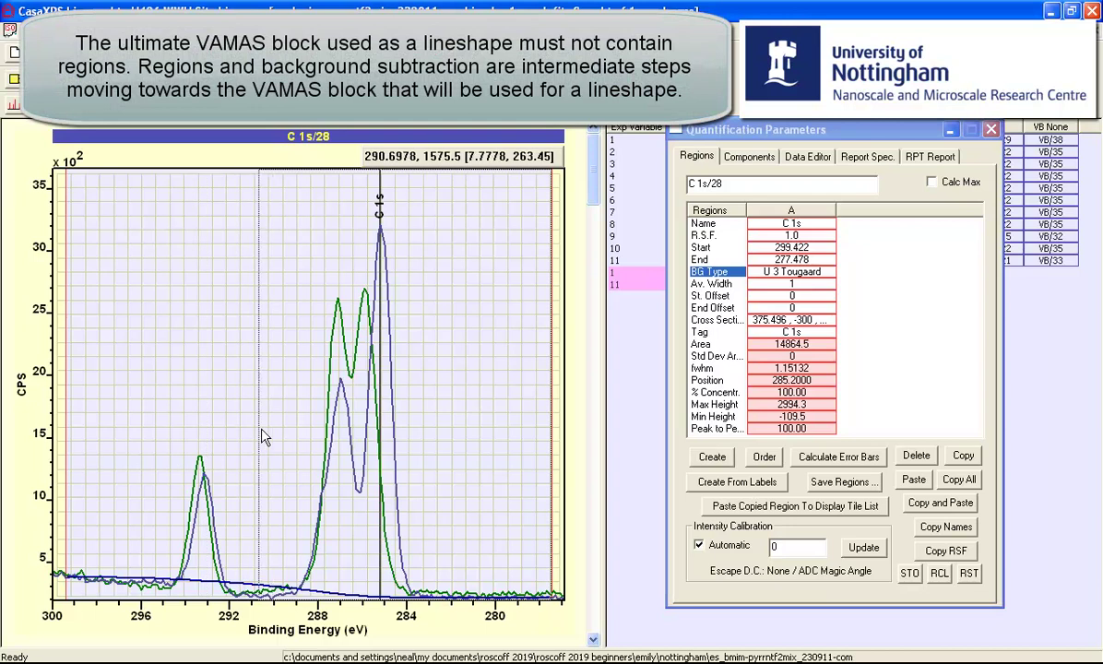
click(259, 441)
click(455, 492)
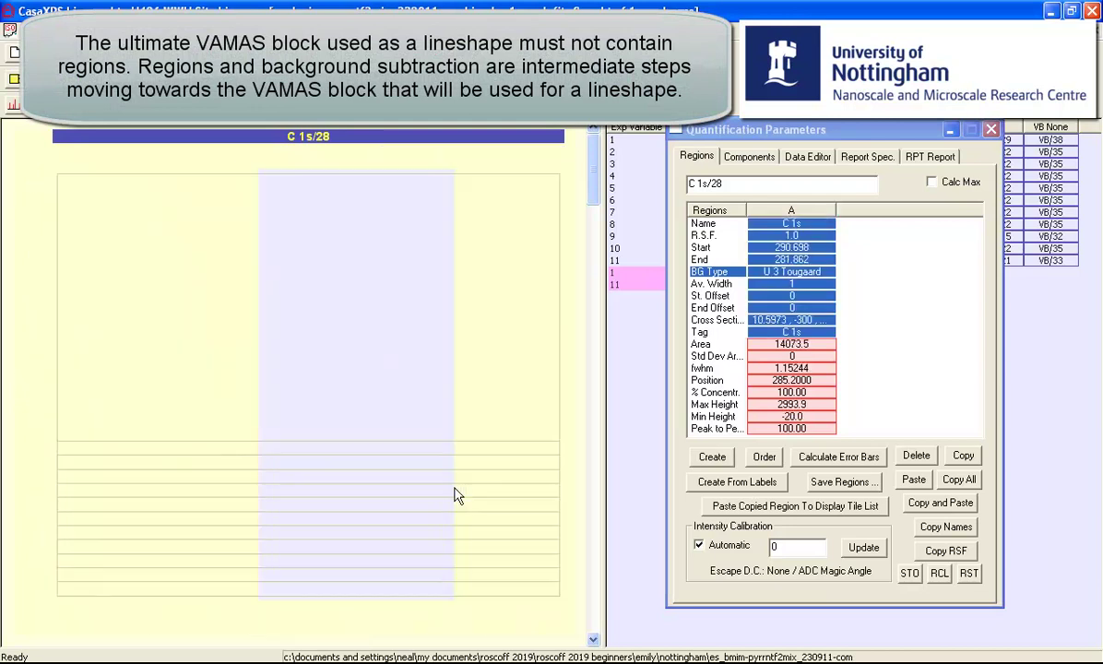
click(785, 283)
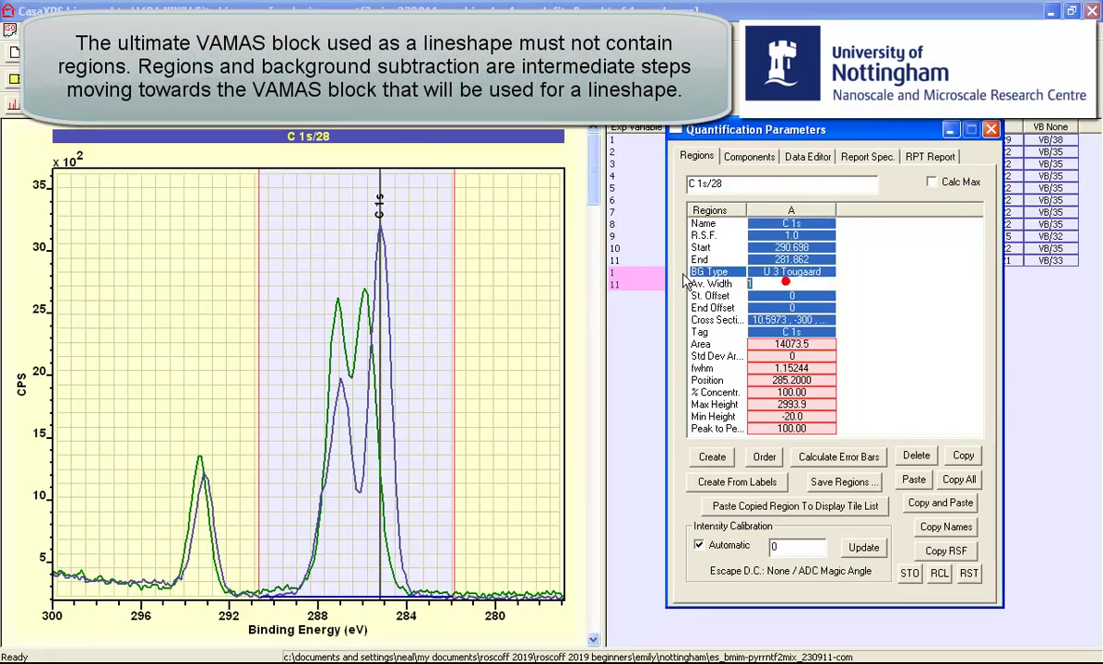
key(BackSpace)
text(4)
key(Return)
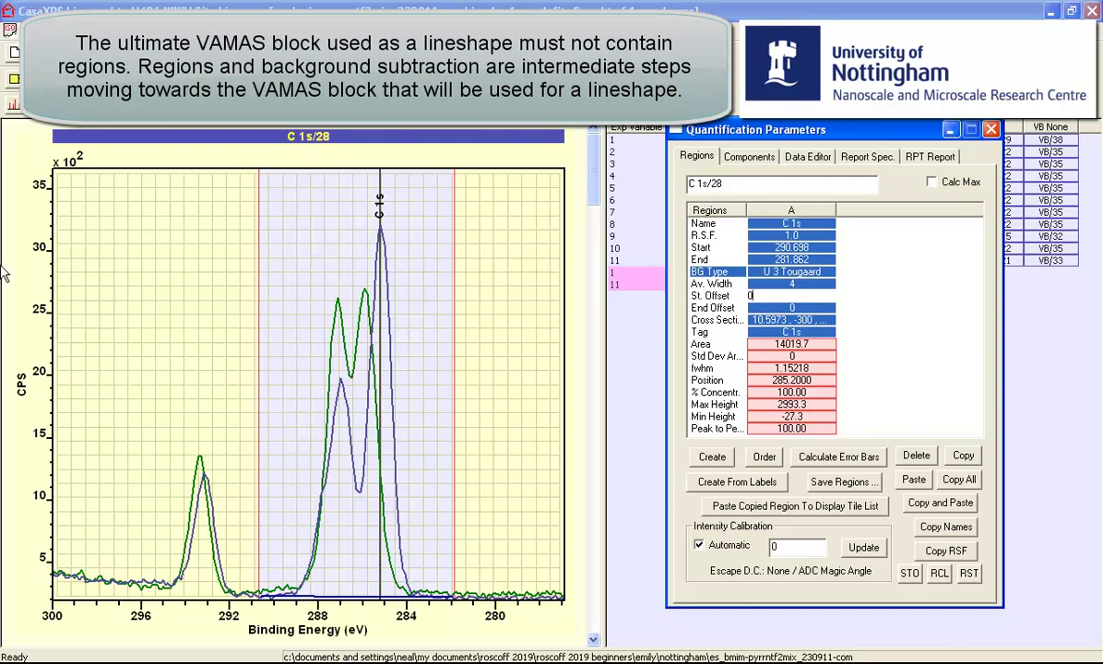
- Propagate the C 1s region to both copied spectra
right_click(163, 242)
click(374, 186)
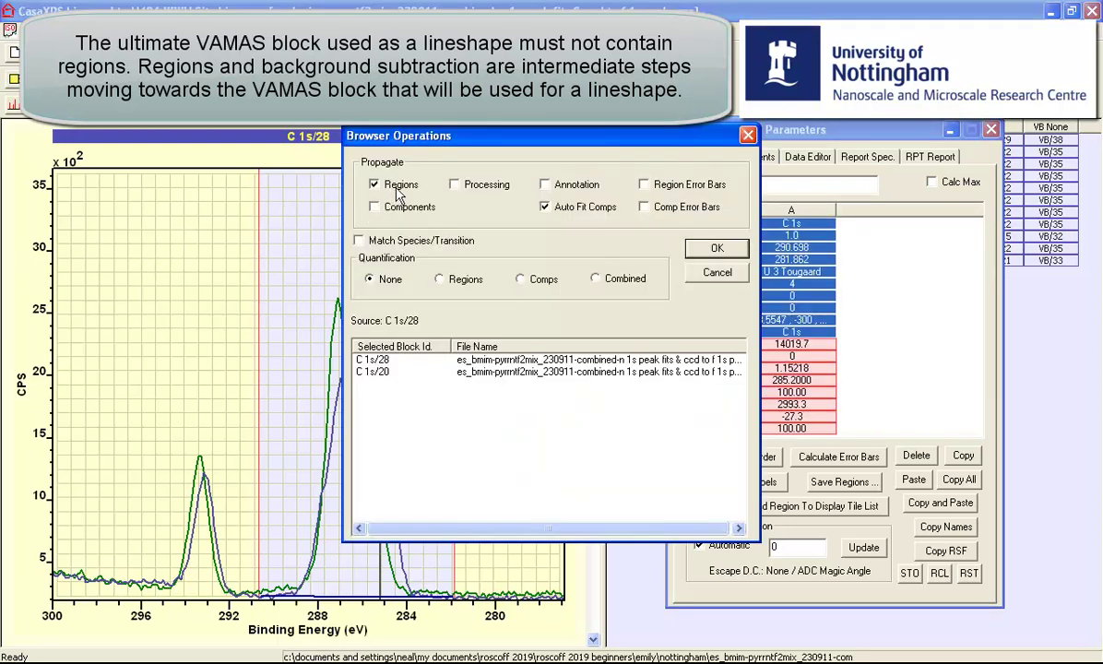
click(716, 247)
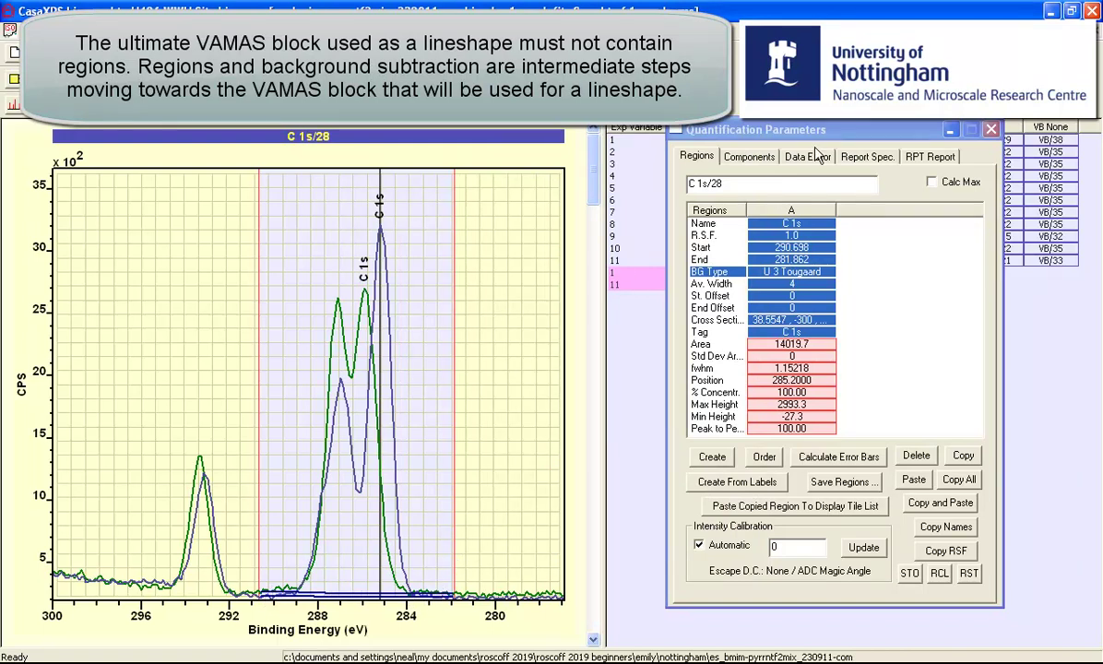
- Apply background subtraction to the C 1s spectrum
drag(796, 129, 660, 173)
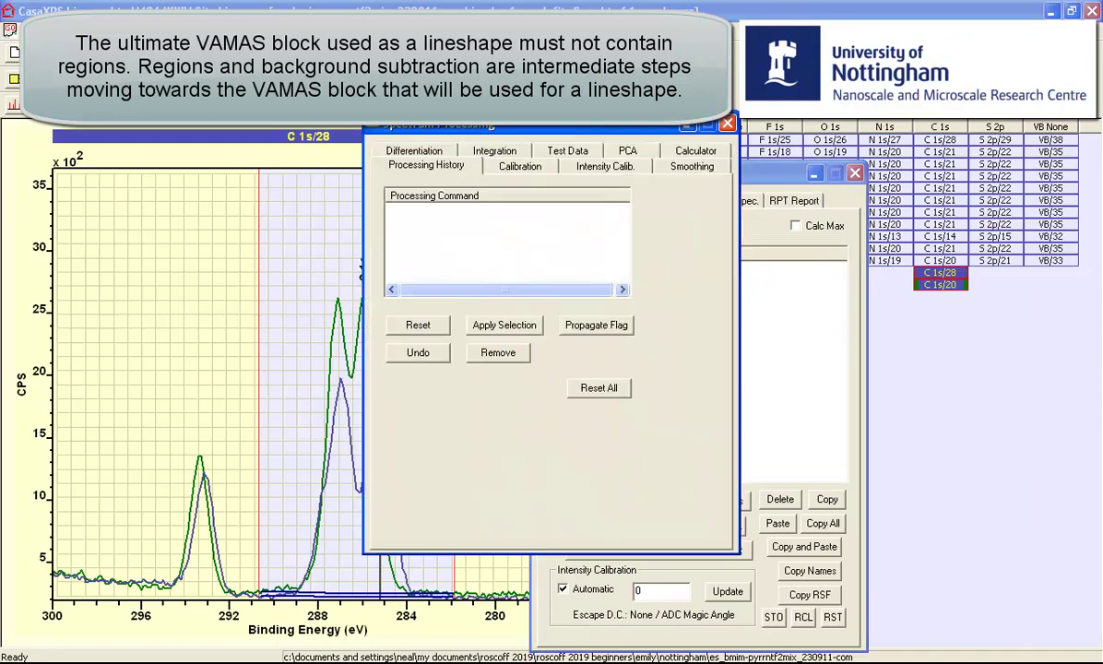
drag(470, 126, 721, 153)
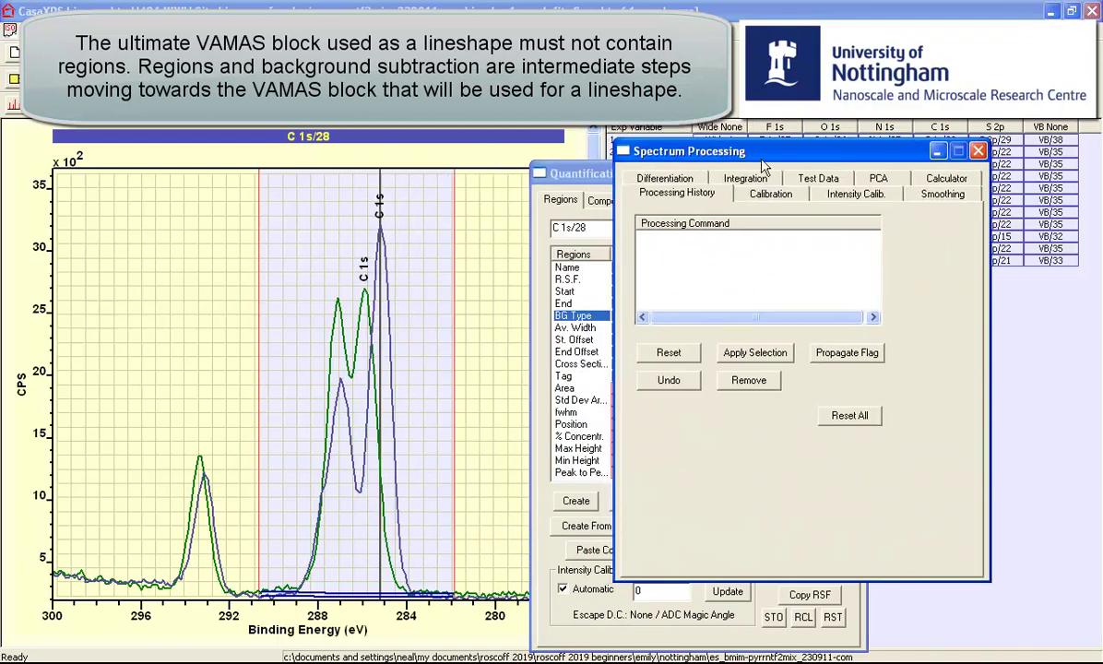
click(801, 180)
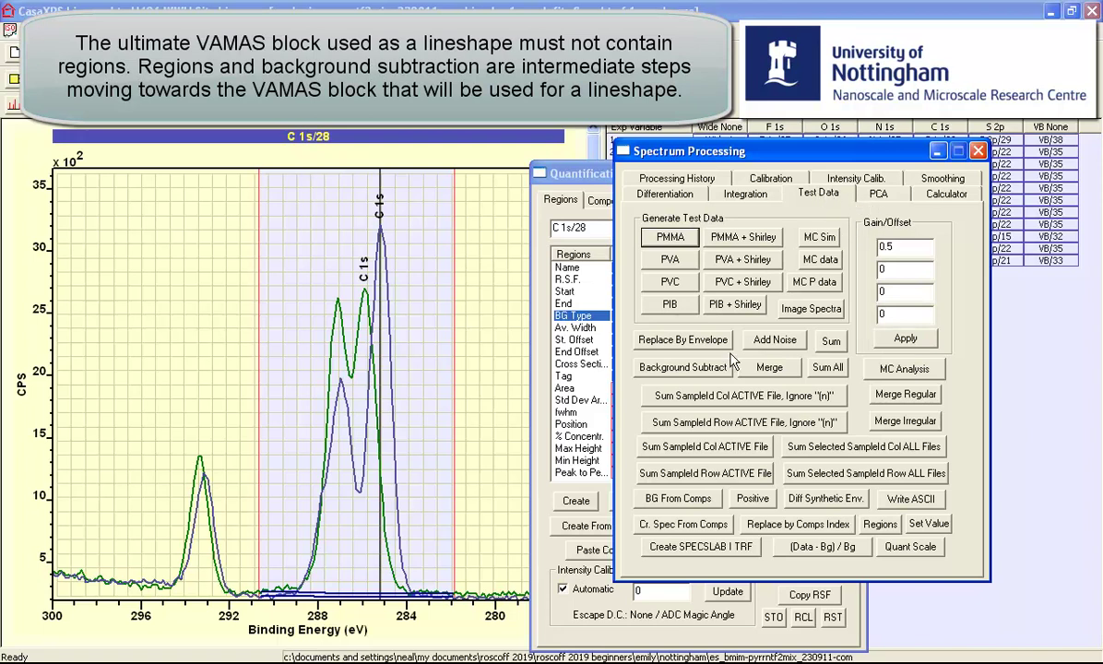
click(648, 373)
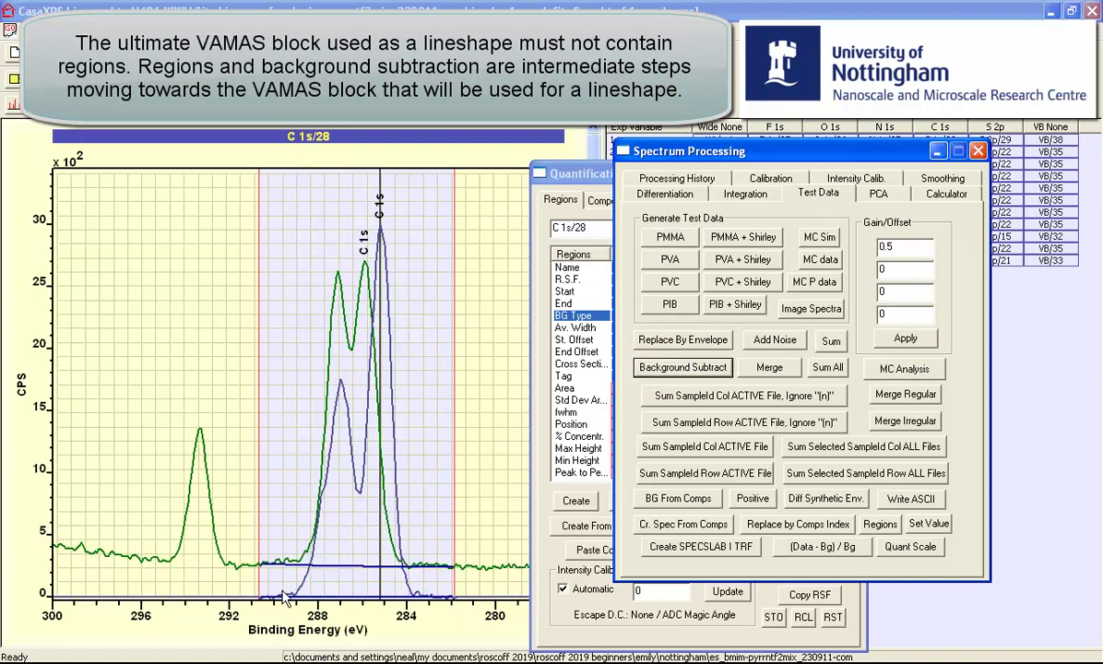
- Propagate the processing steps, without component fitting, to both copied spectra
click(143, 260)
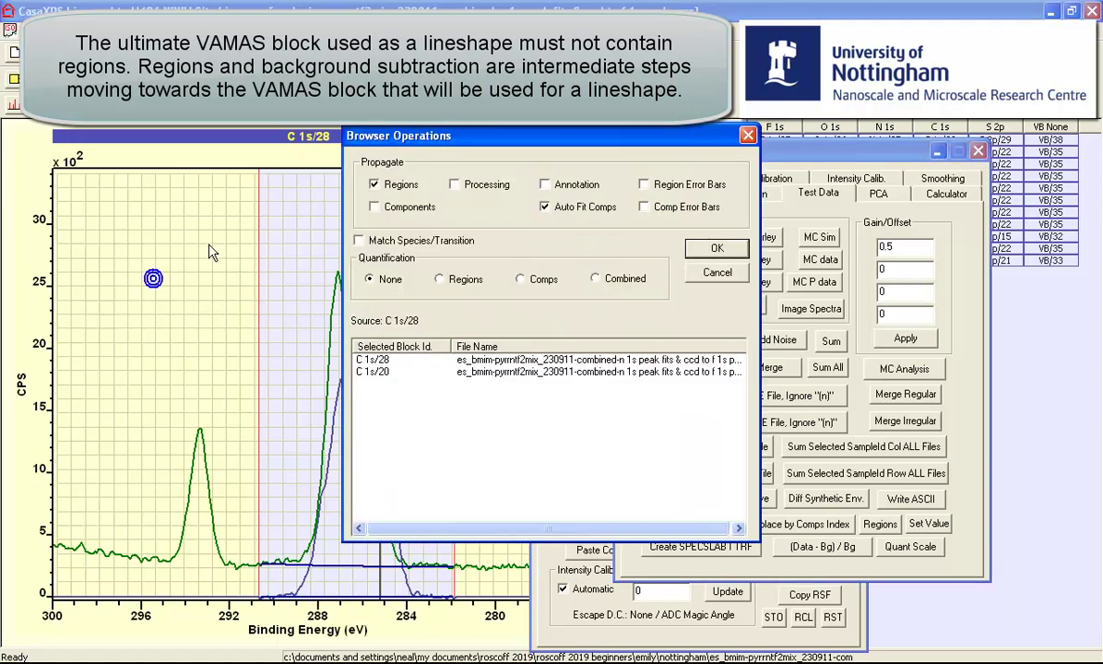
click(373, 184)
click(456, 184)
click(545, 207)
click(701, 250)
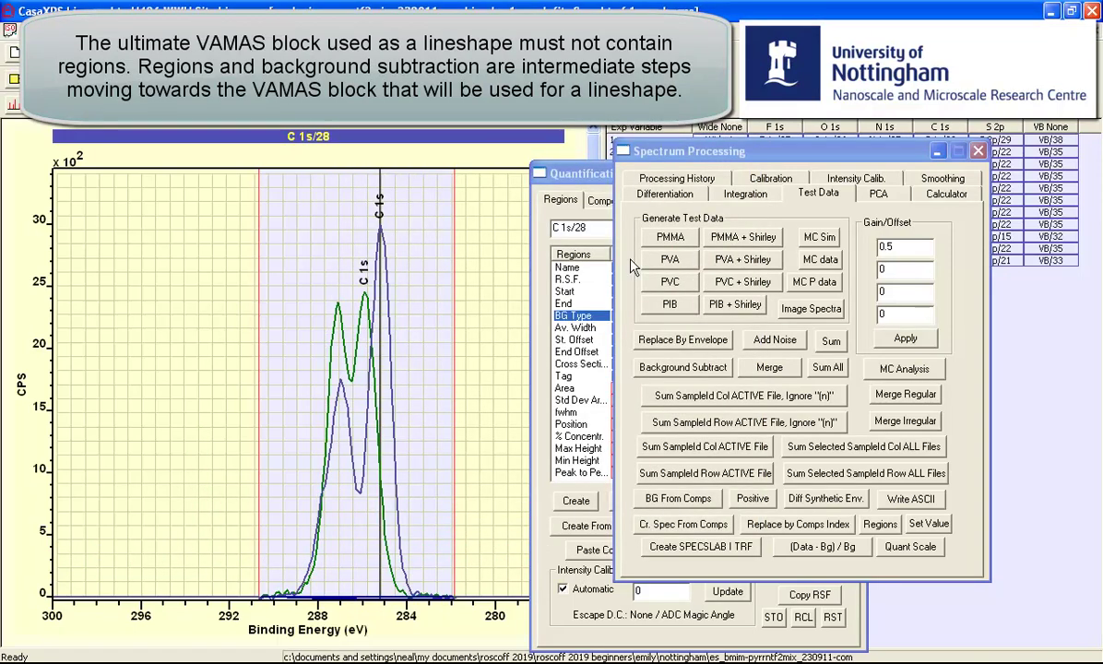
- Close the processing and quantification windows and view the processing history
click(978, 151)
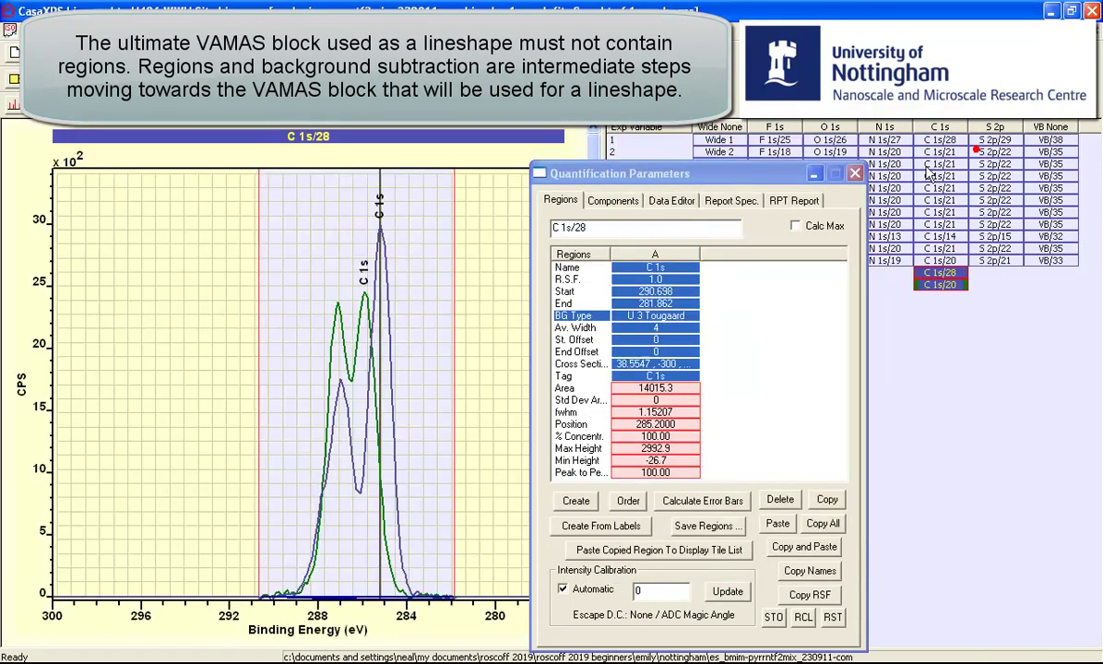
click(855, 174)
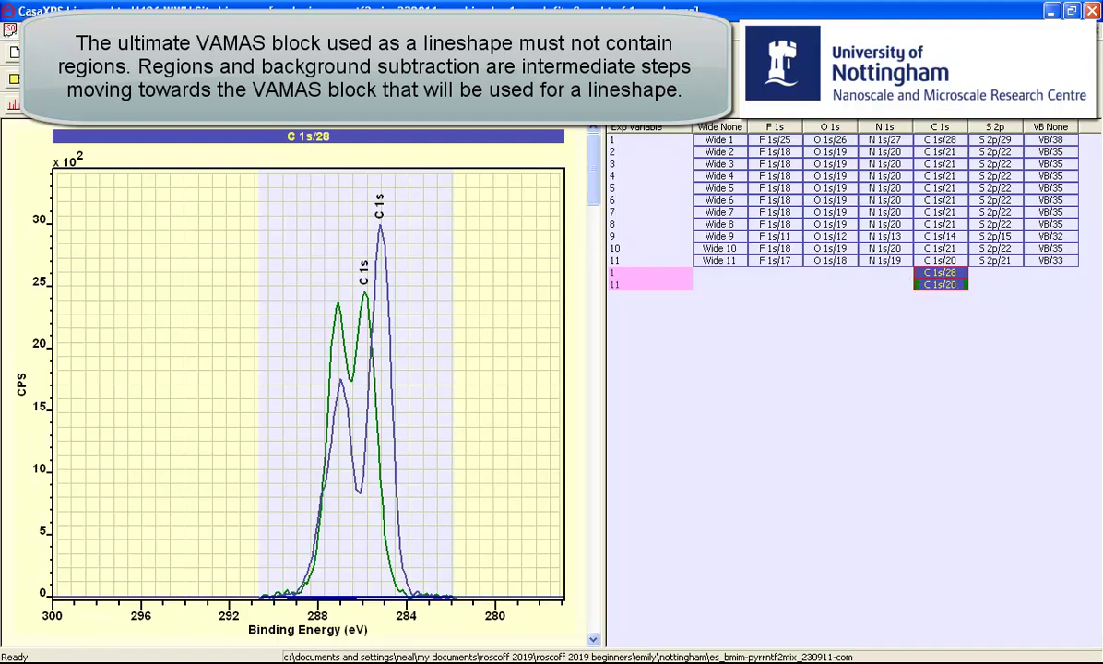
click(427, 53)
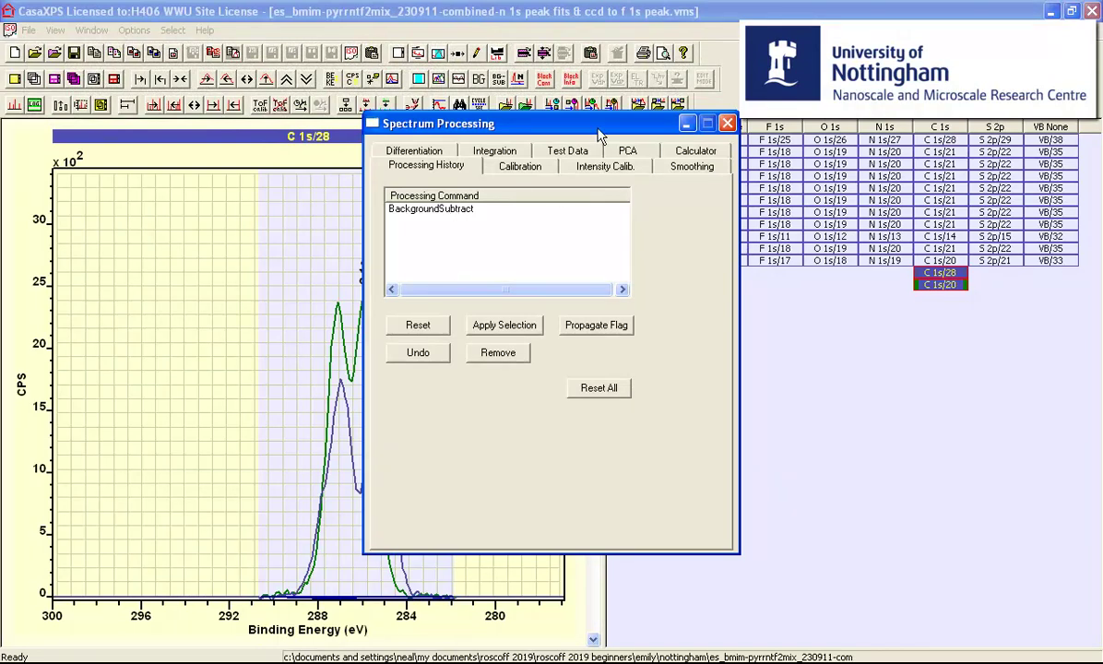
- Copy the background-subtracted C 1s/28 and C 1s/20 blocks and overlay the copies
click(591, 52)
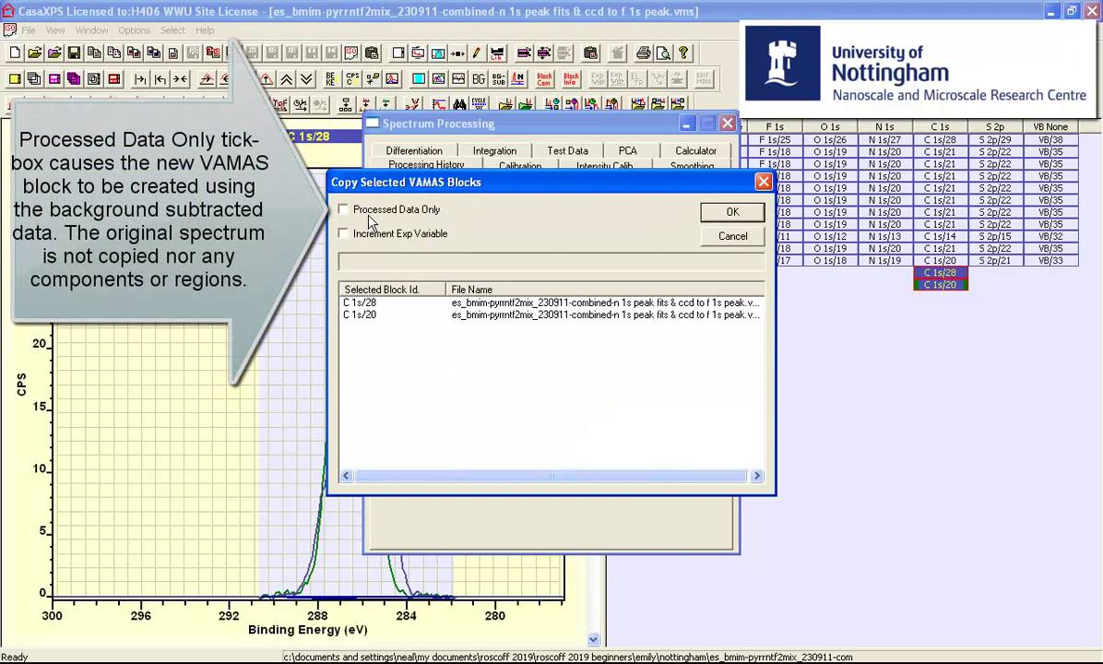
click(710, 212)
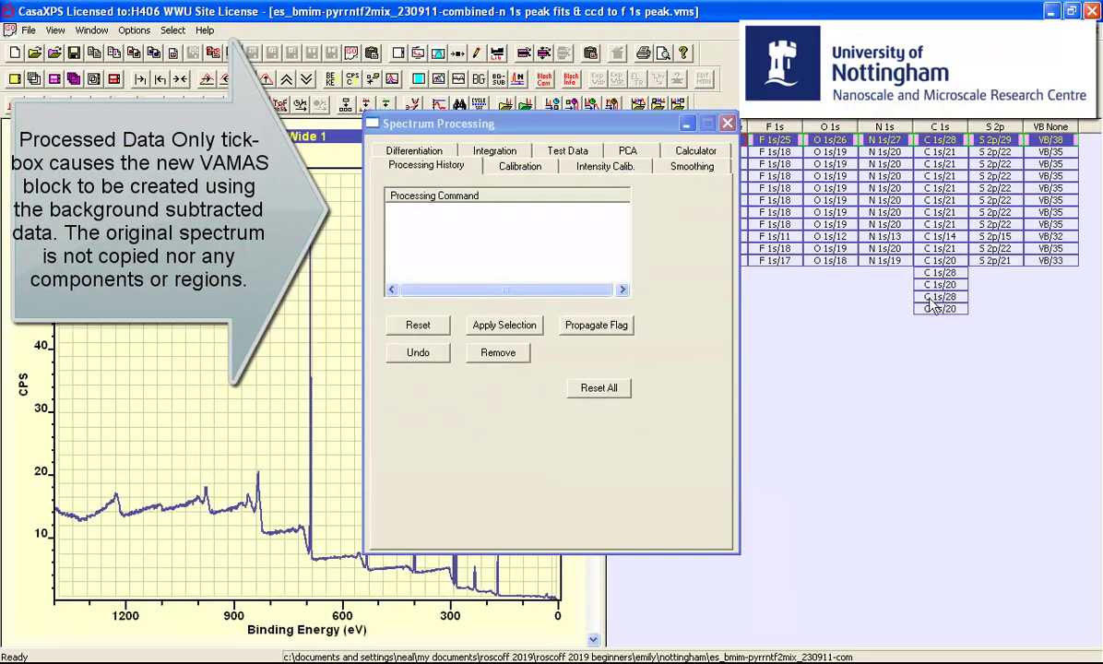
click(936, 297)
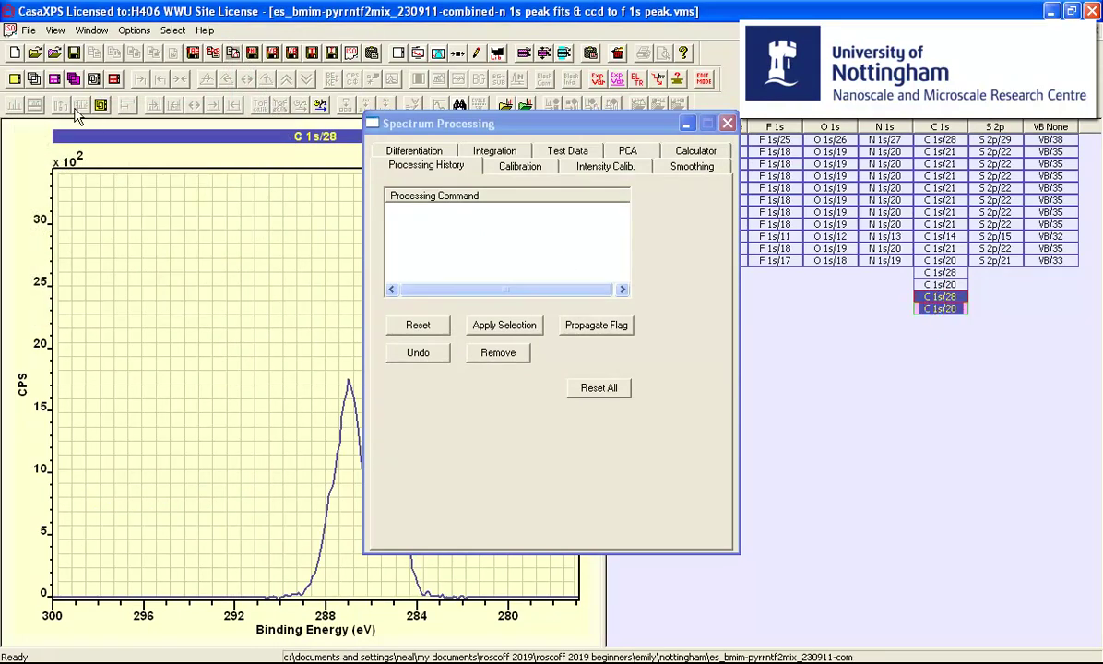
click(33, 78)
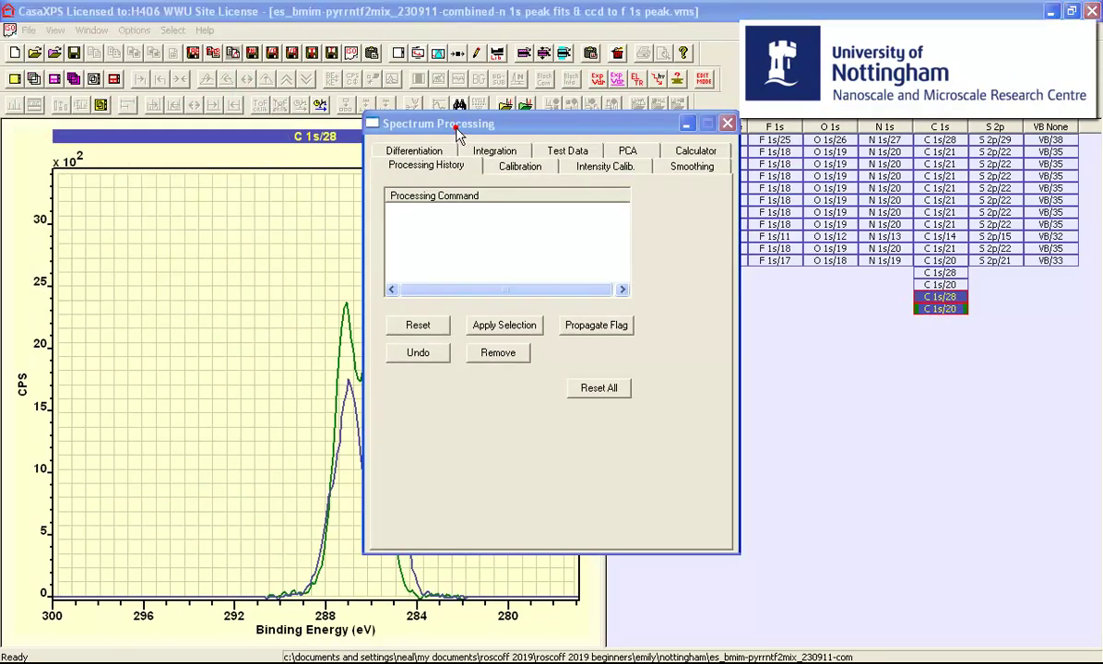
- Redisplay the copied C 1s spectra with the experiment table back in view
drag(459, 131, 644, 231)
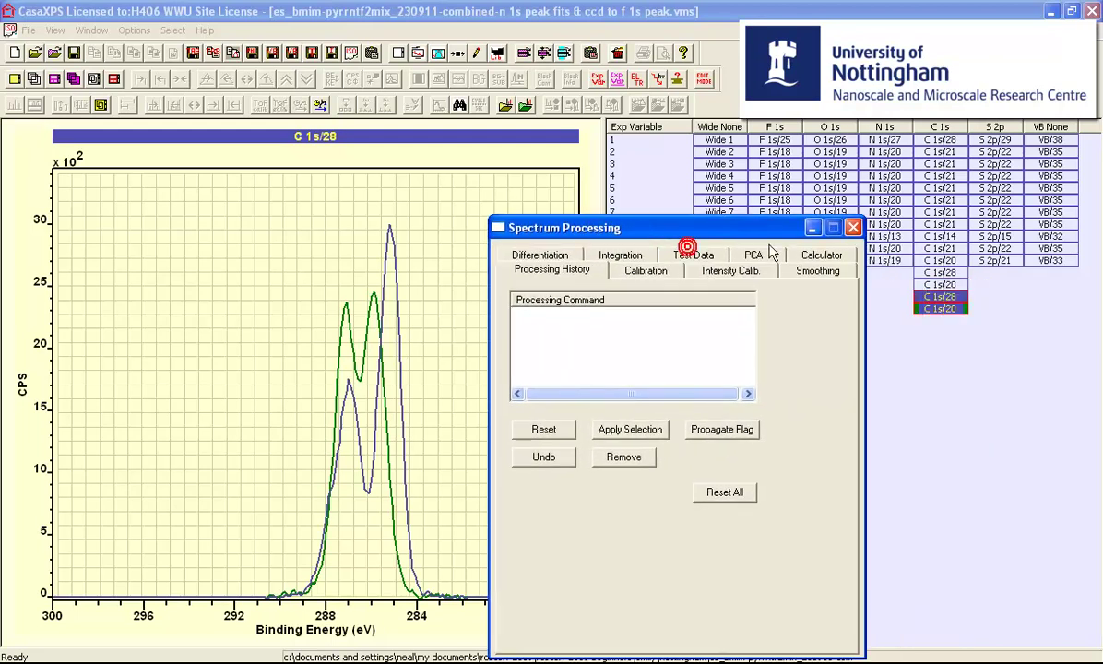
click(867, 260)
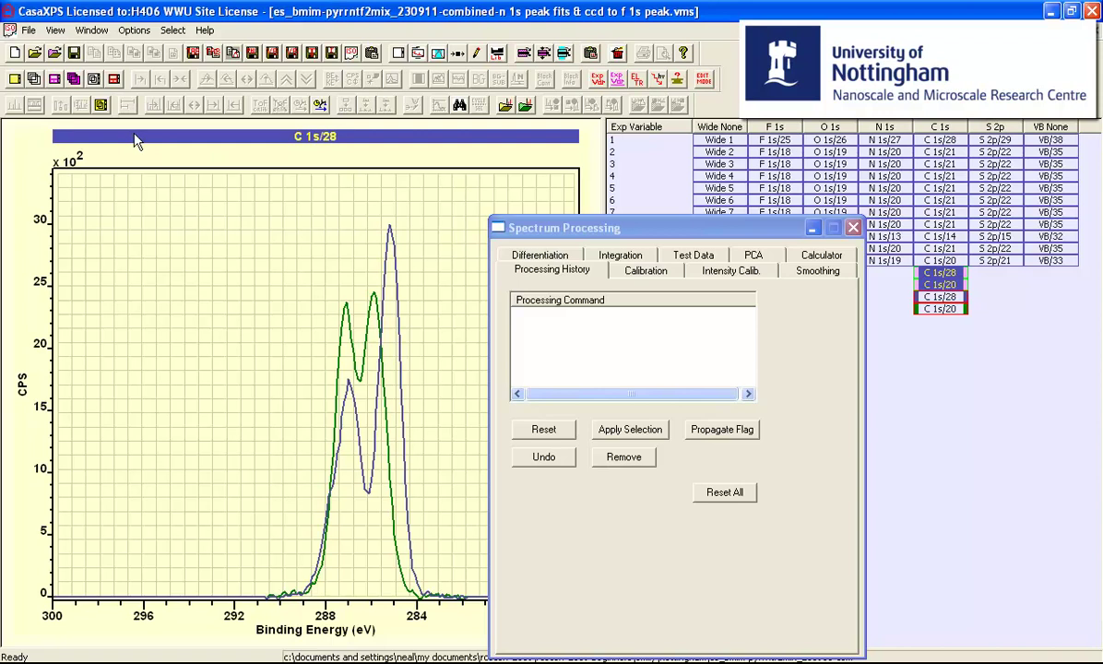
click(32, 79)
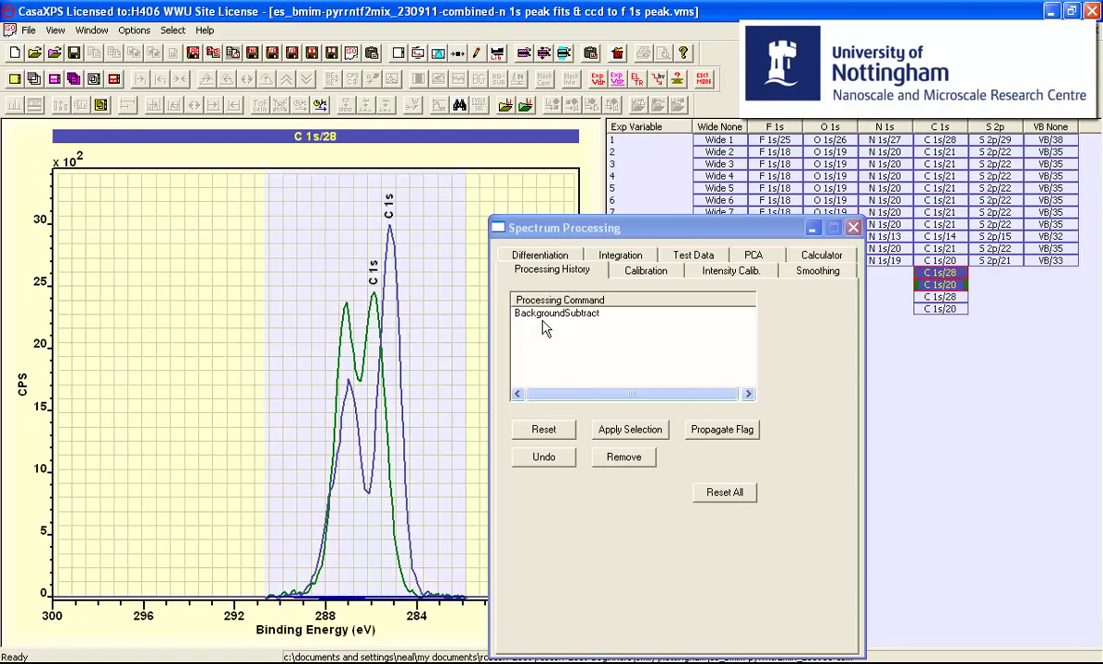
- Reset all processing on the copied C 1s spectra, confirming with Yes
click(725, 493)
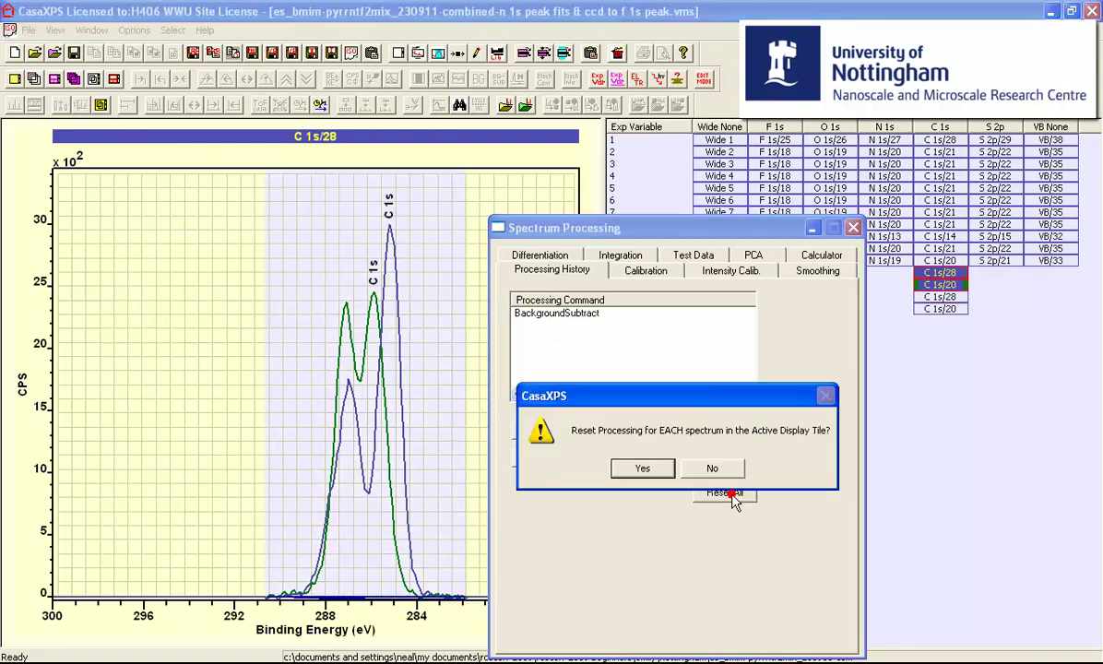
click(646, 472)
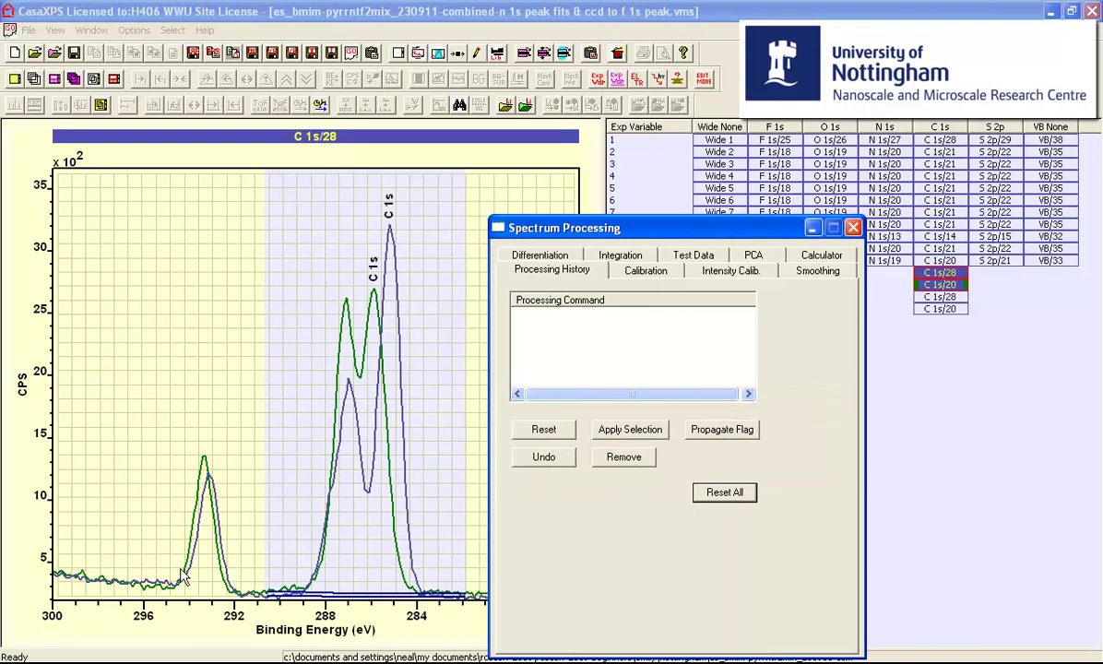
click(939, 297)
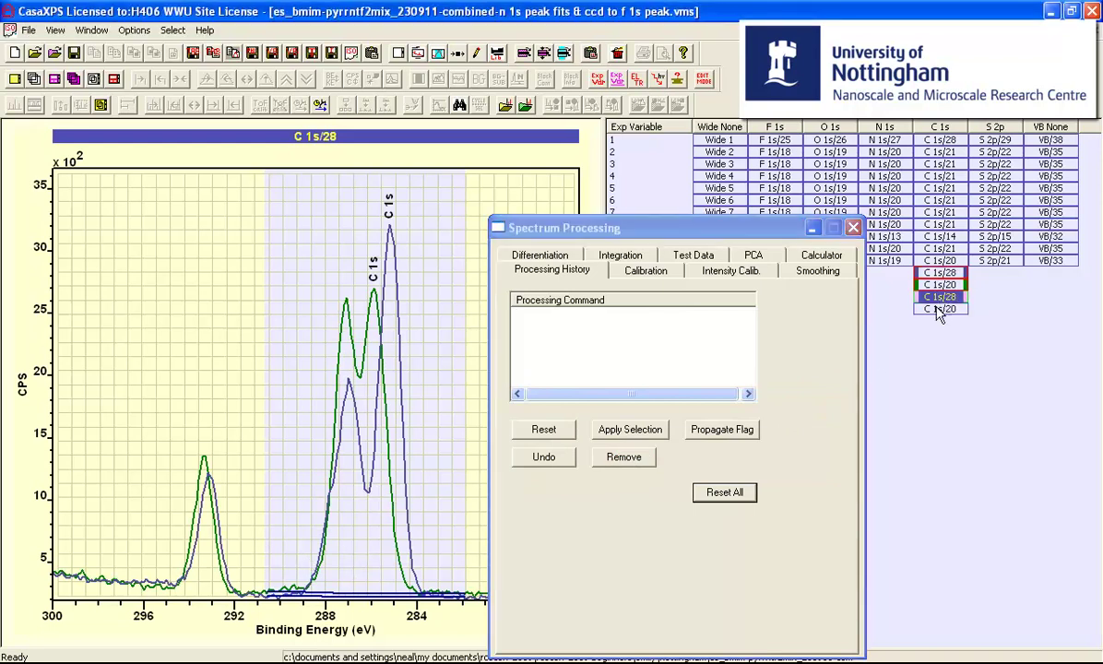
click(35, 79)
click(725, 491)
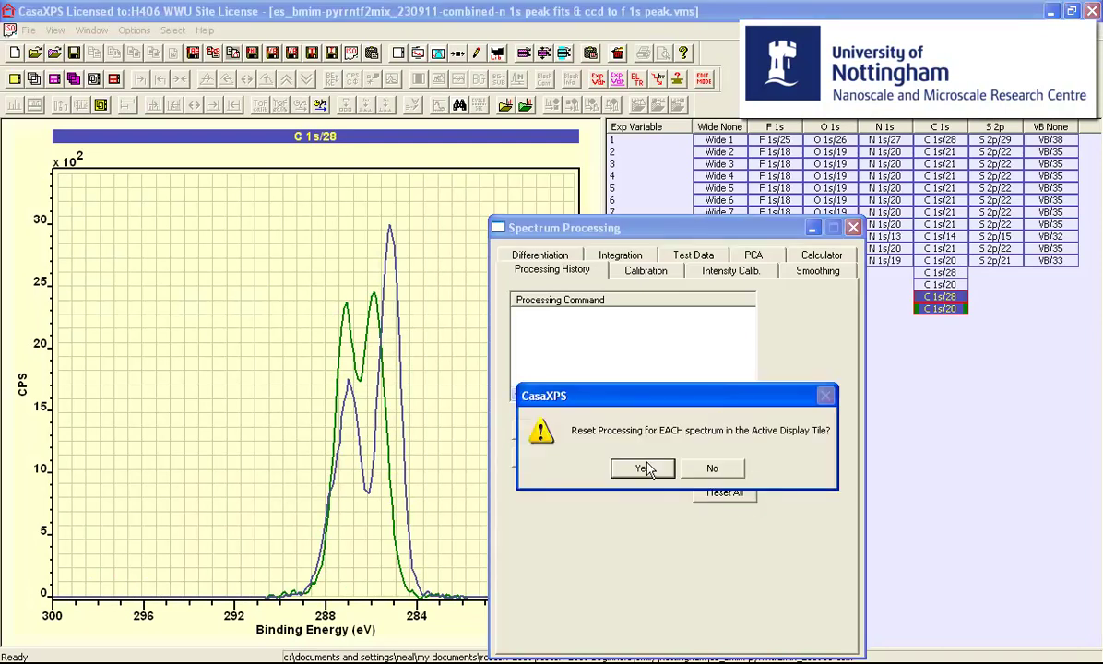
click(635, 467)
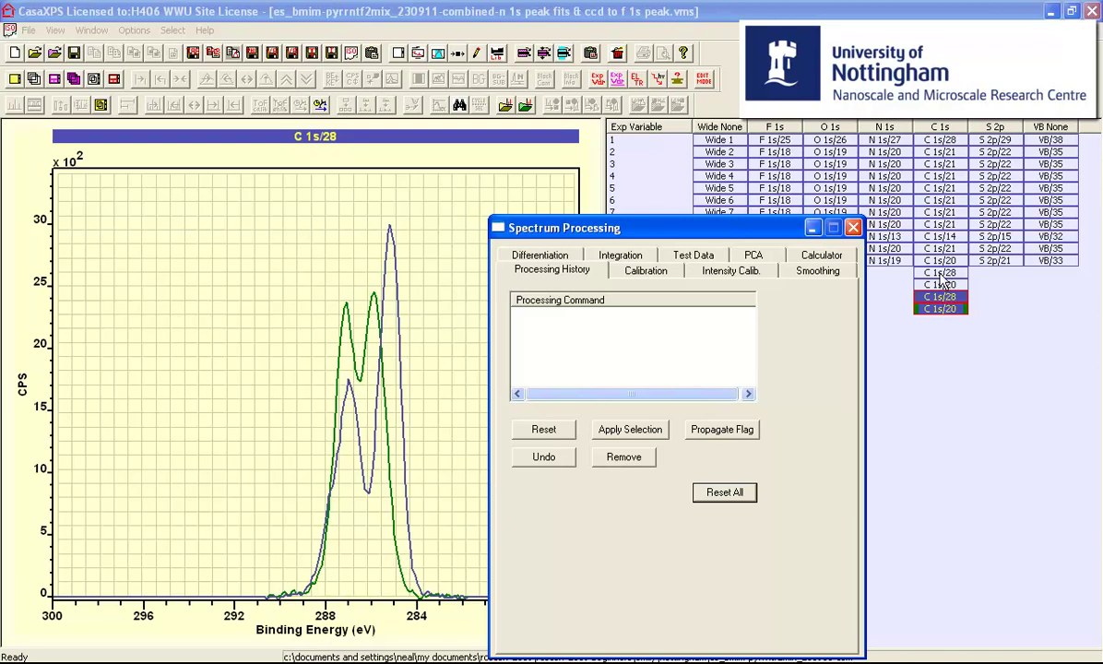
- Overlay the original C 1s/28 and C 1s/20 spectra, then select the copied C 1s/28
drag(936, 273, 936, 285)
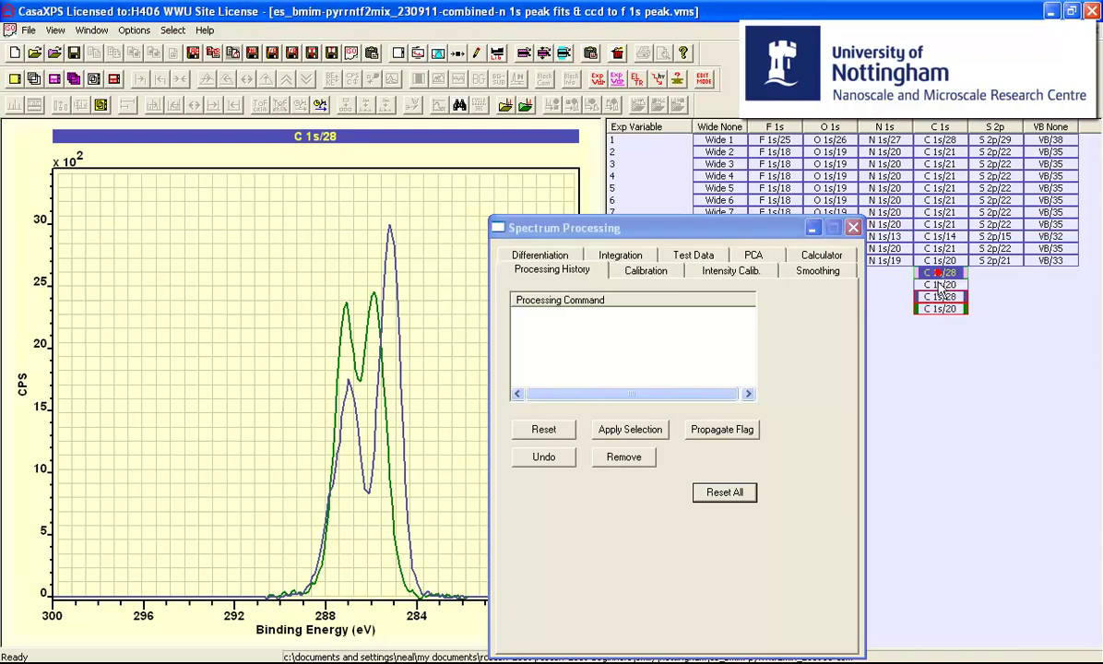
click(34, 79)
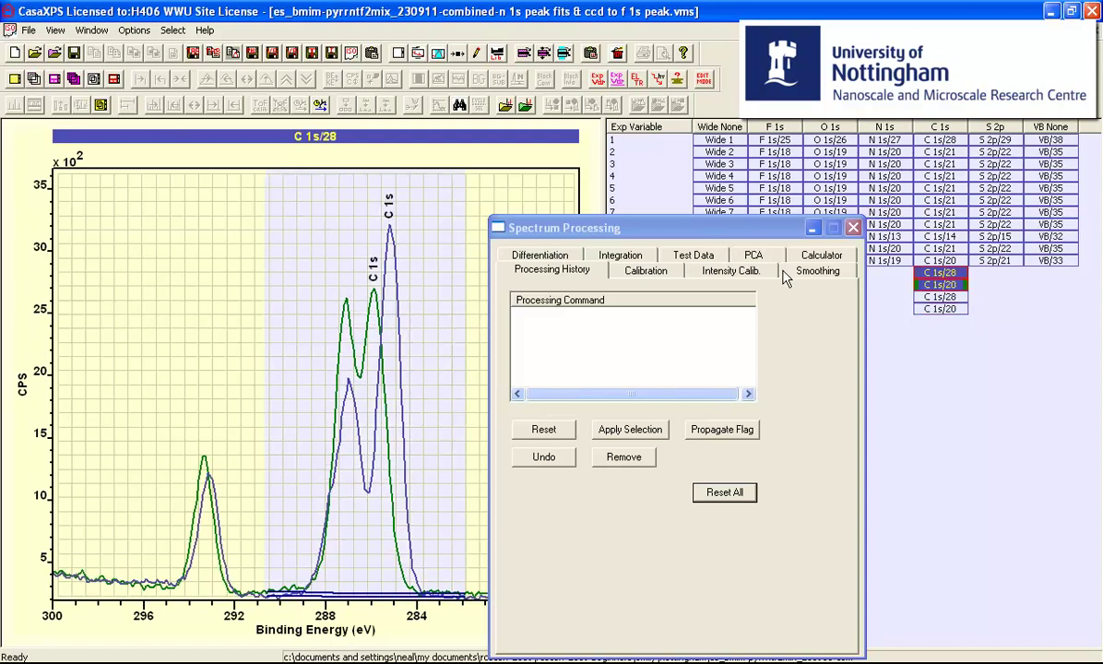
click(939, 298)
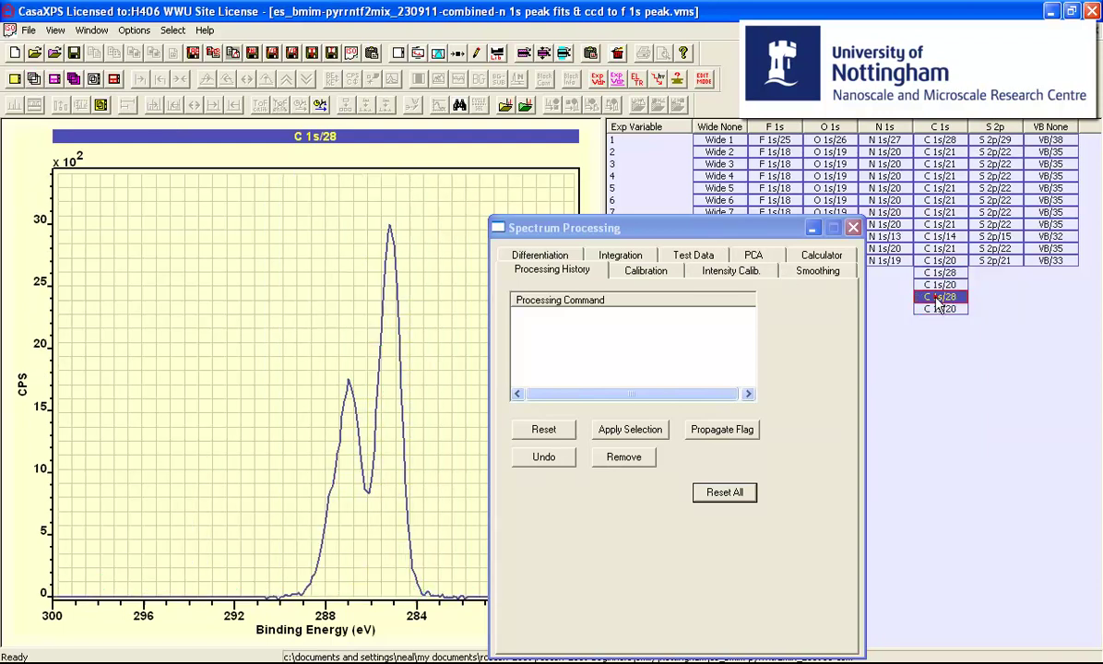
- Prefix the copied C 1s/28 Block Id with %&<> and widen the C 1s column to show it
click(353, 225)
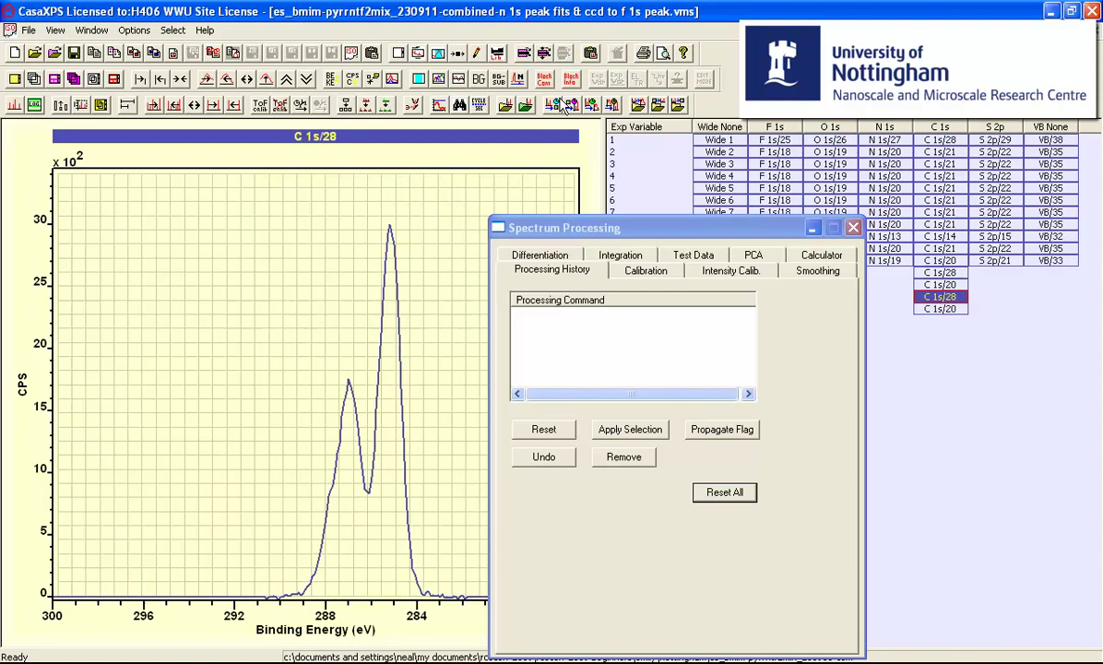
click(517, 78)
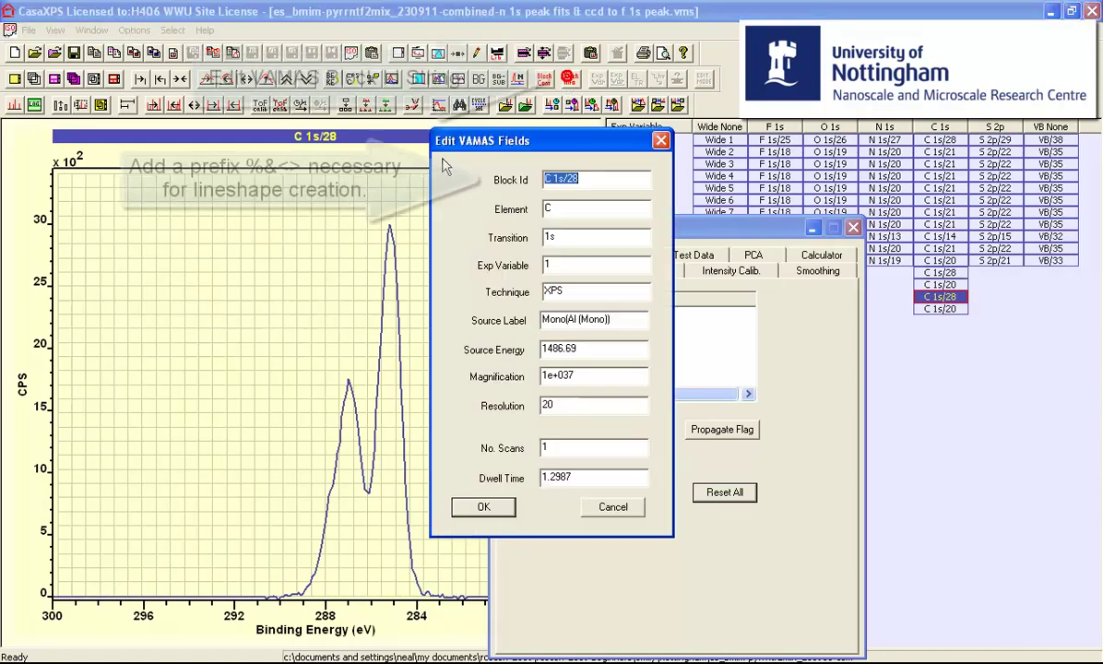
click(544, 180)
text(%&)
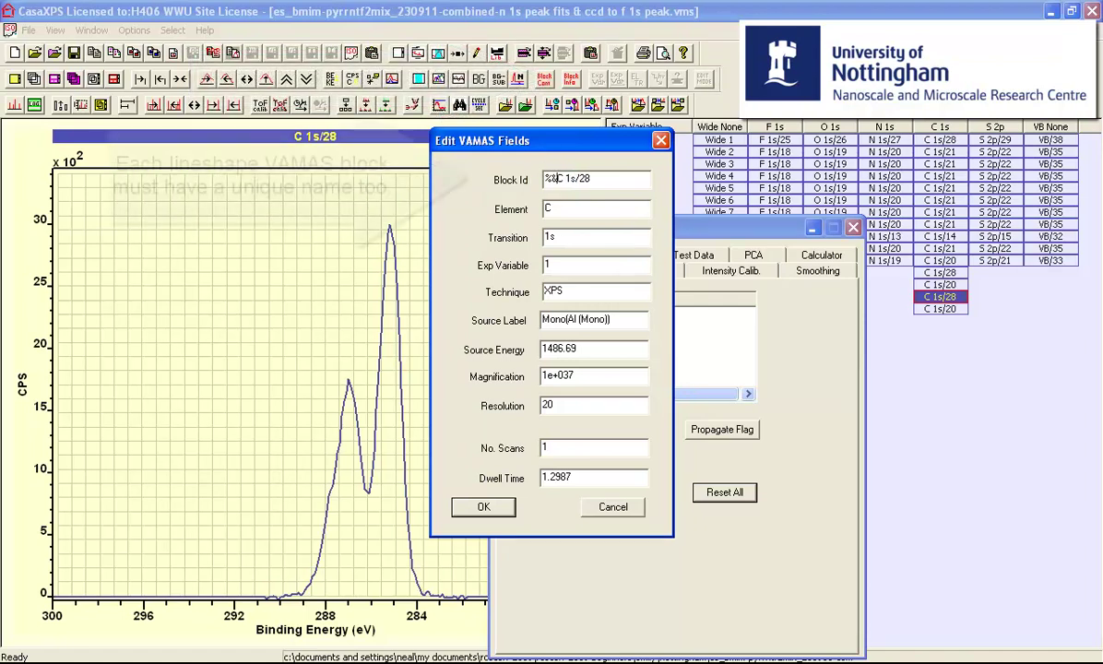
text(<>)
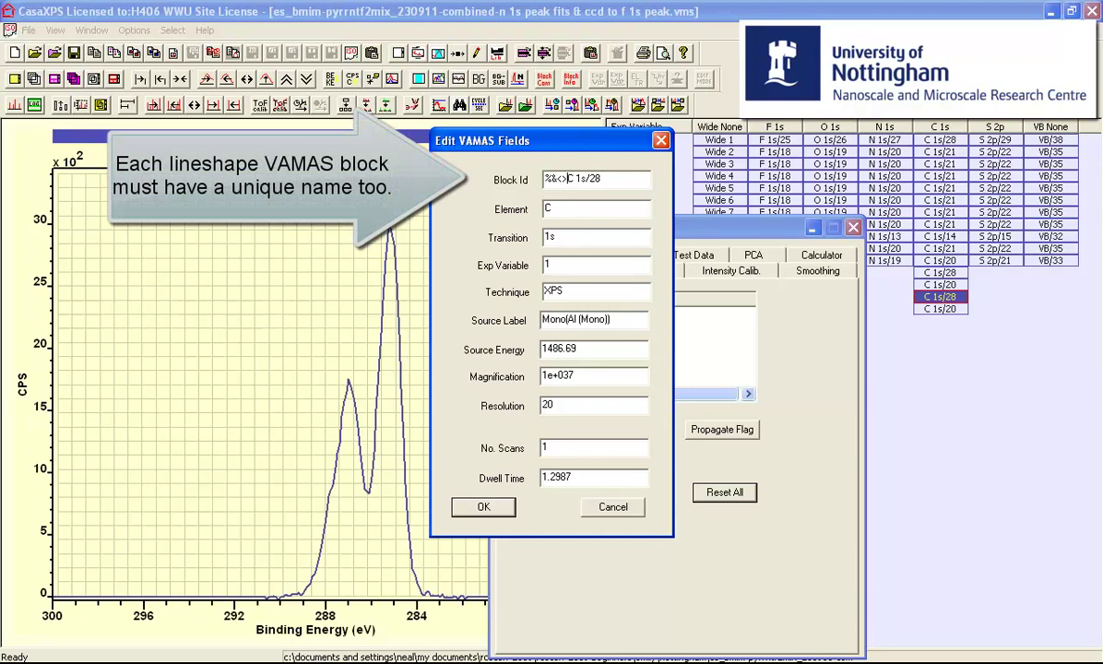
click(485, 506)
click(939, 297)
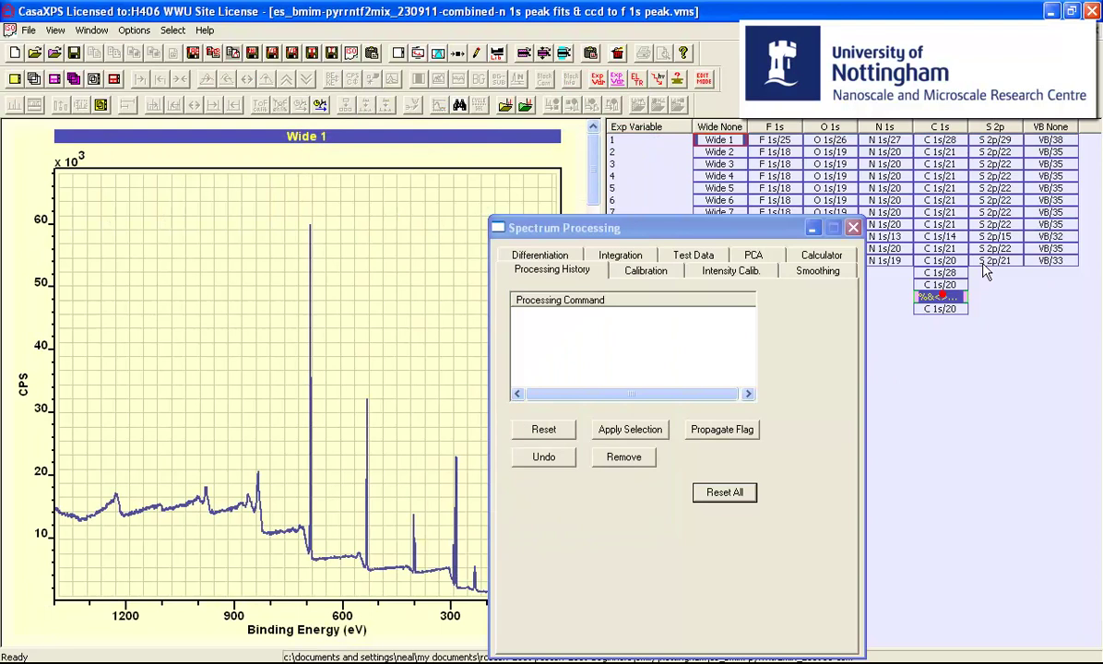
double_click(971, 125)
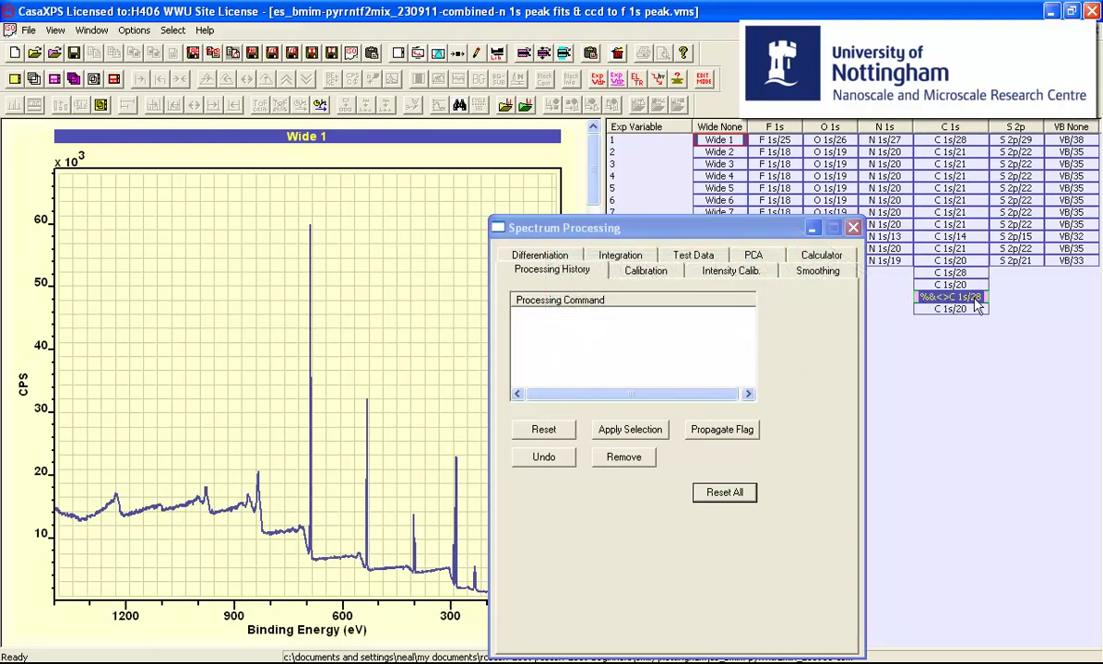
- Rename the copied C 1s/20 block to %&<>C 1s/20 and widen the column to fit
click(959, 309)
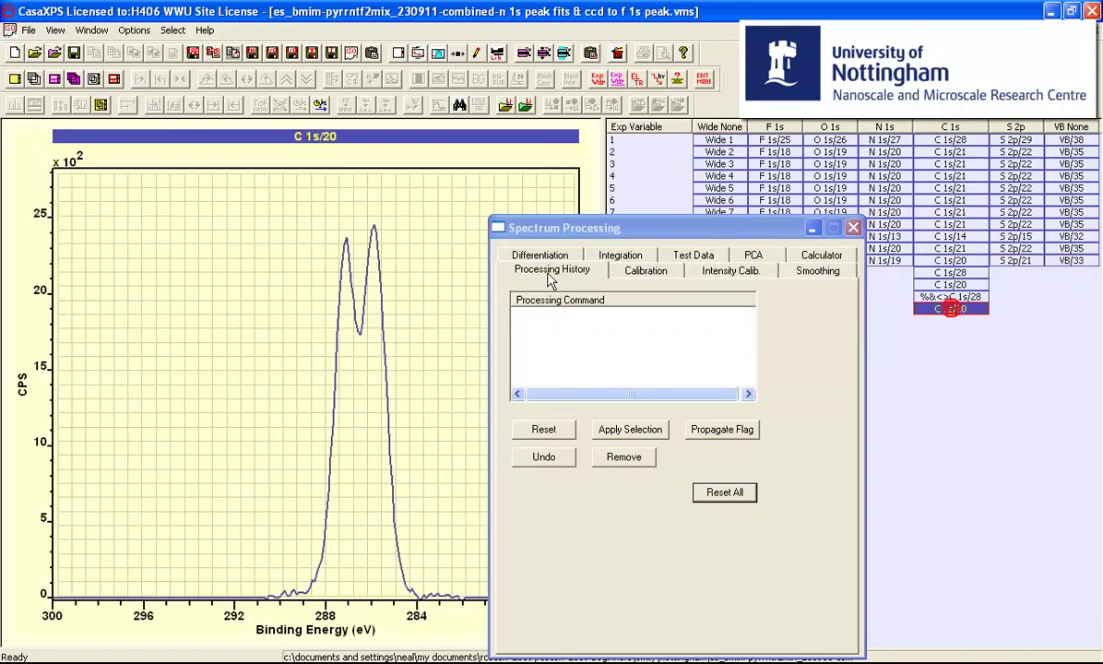
click(419, 221)
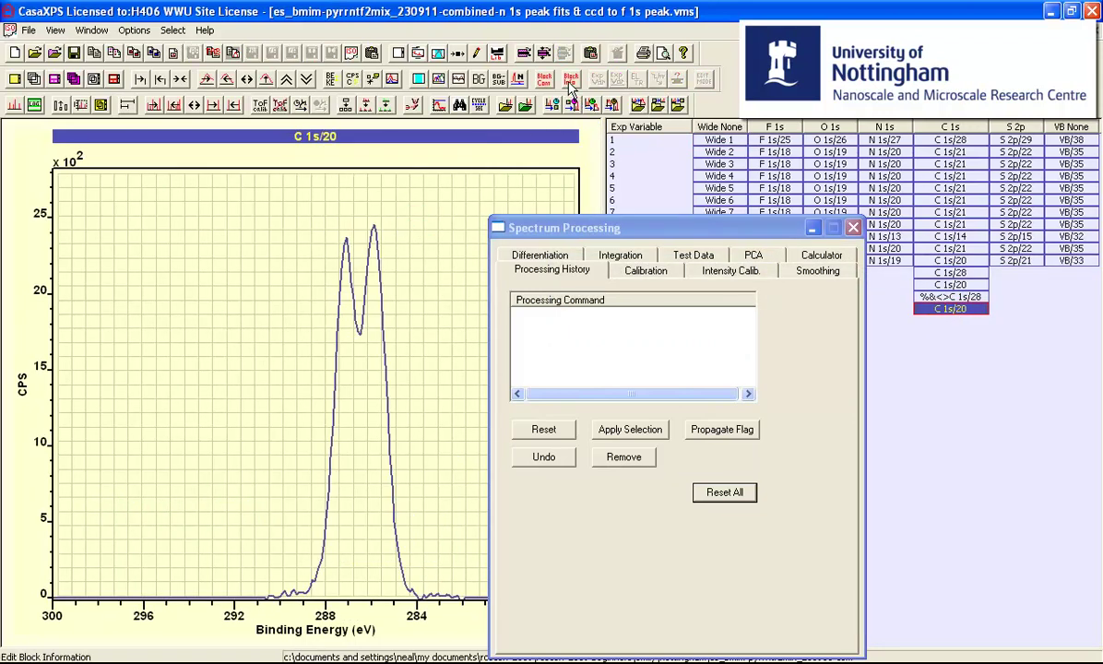
click(568, 79)
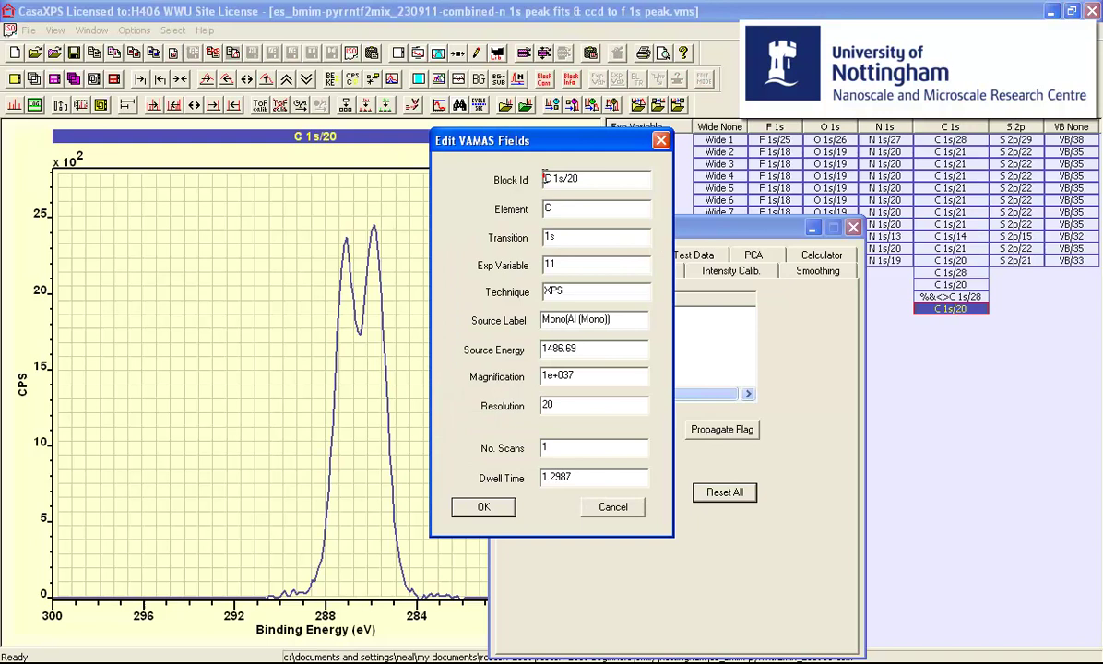
click(550, 179)
text(%&<>)
click(477, 505)
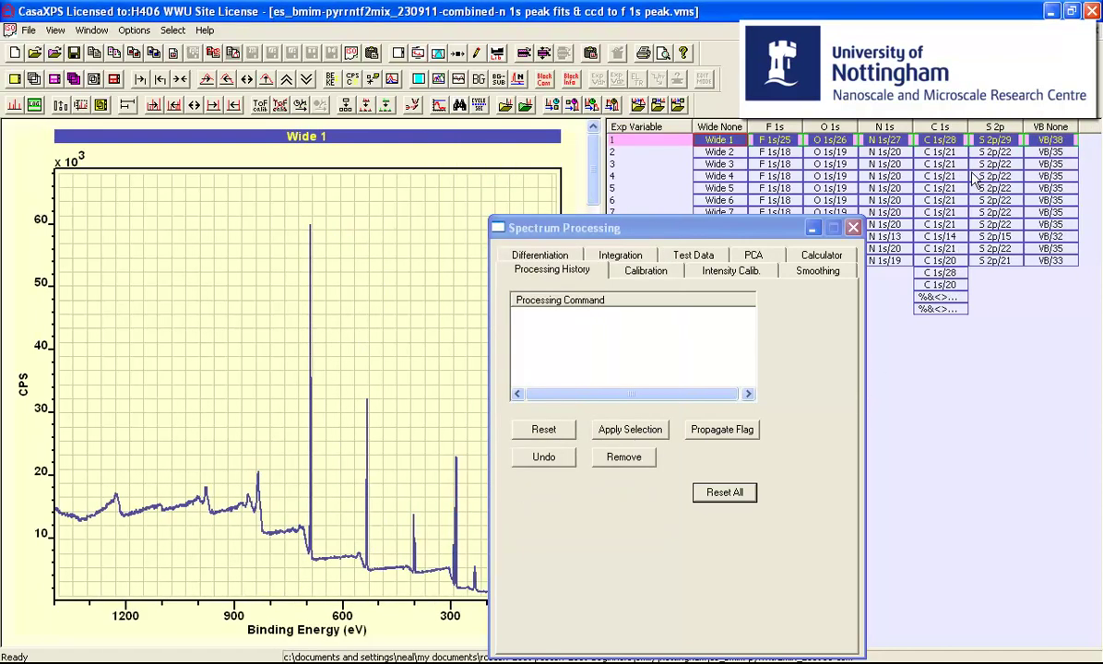
double_click(966, 126)
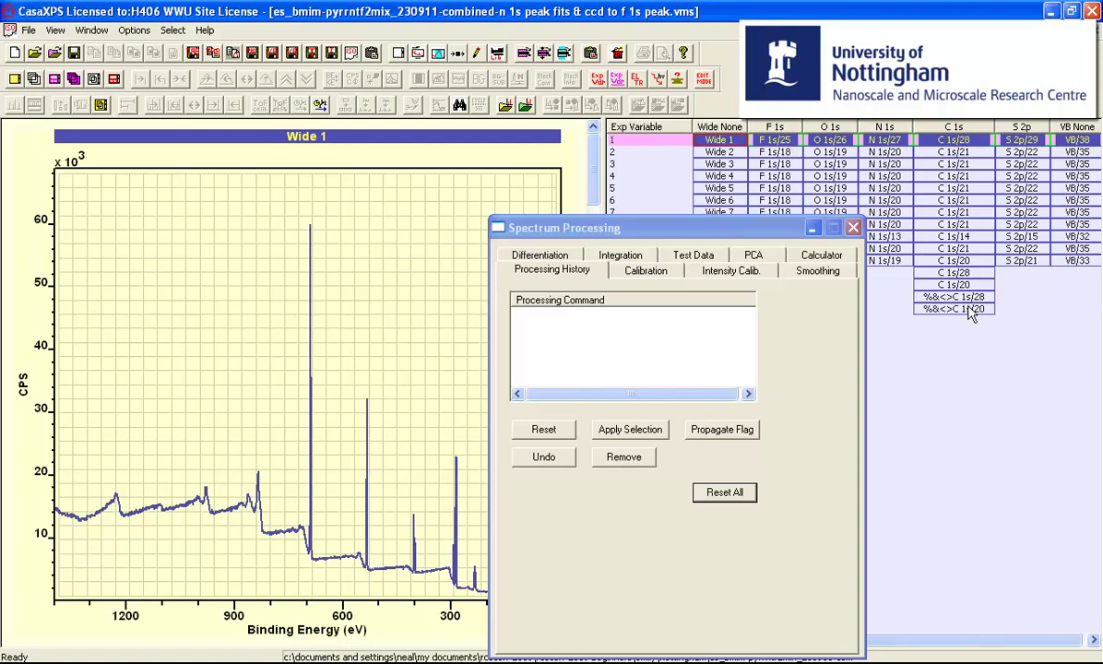
- Open Quantification Parameters and check the %&<>C 1s/28 lineshape name before returning to C 1s/28
click(852, 227)
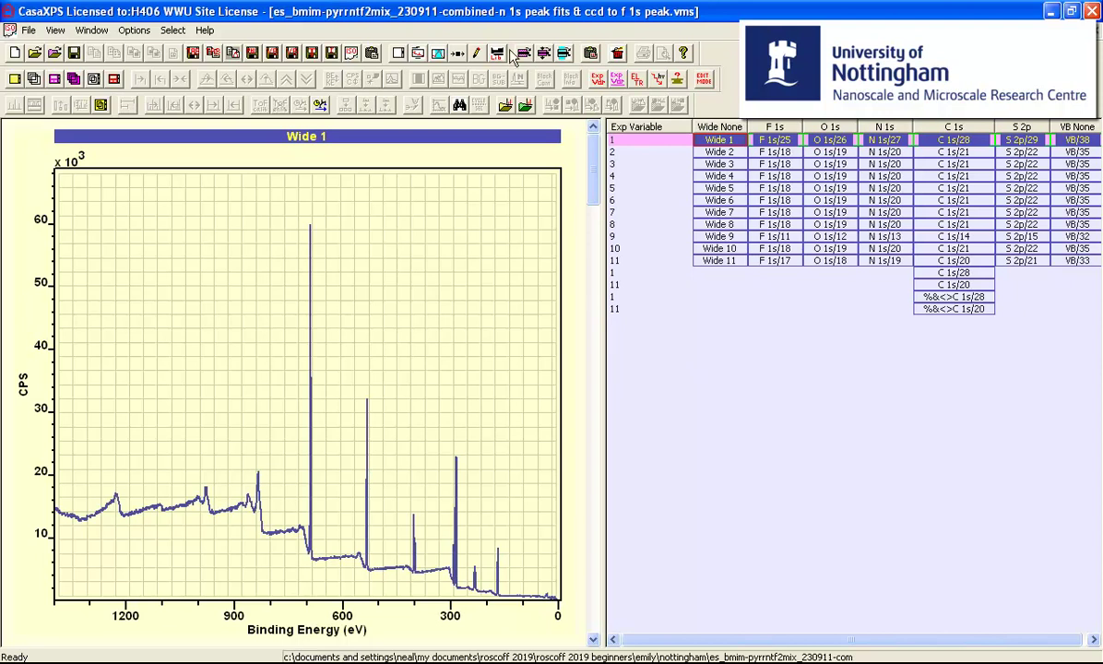
click(439, 58)
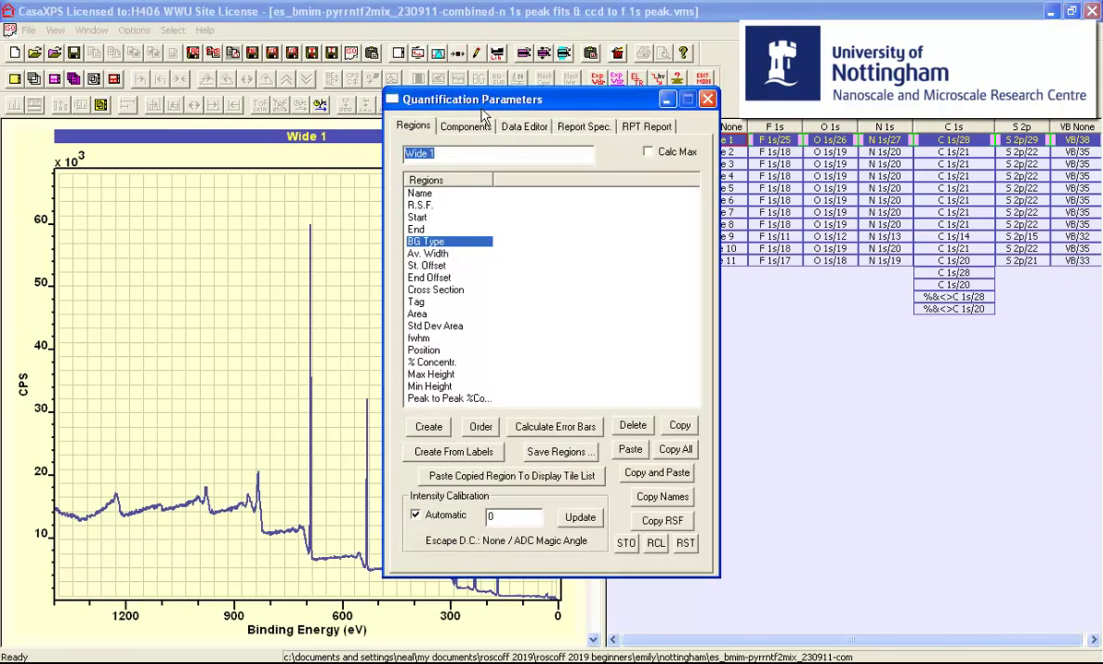
drag(449, 93, 483, 109)
click(931, 273)
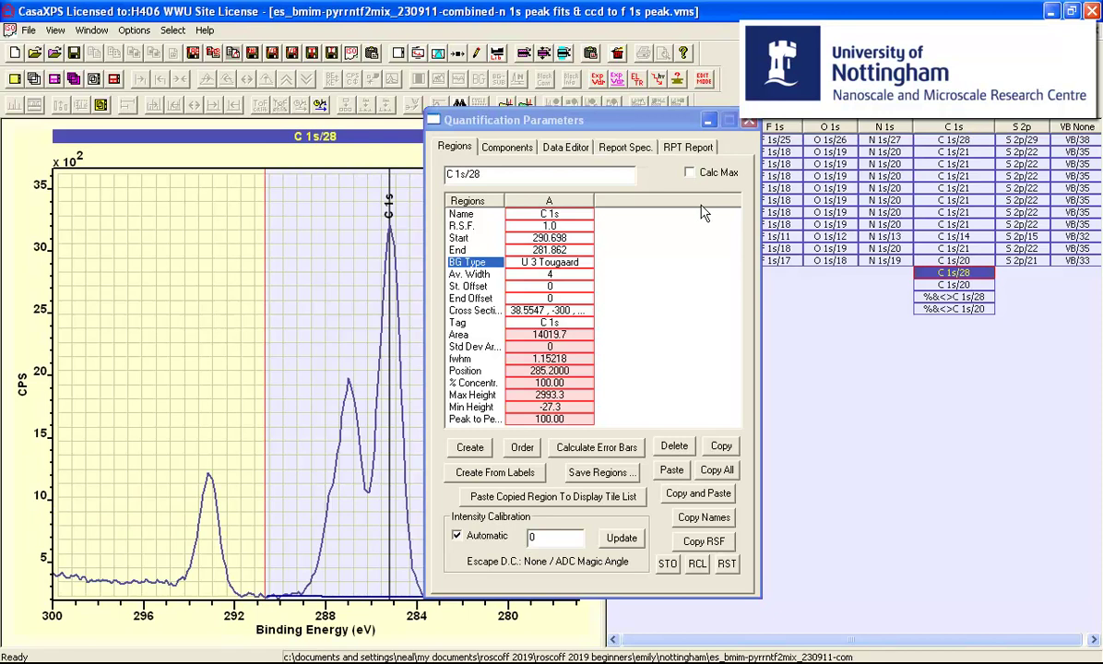
click(950, 296)
drag(501, 173, 446, 173)
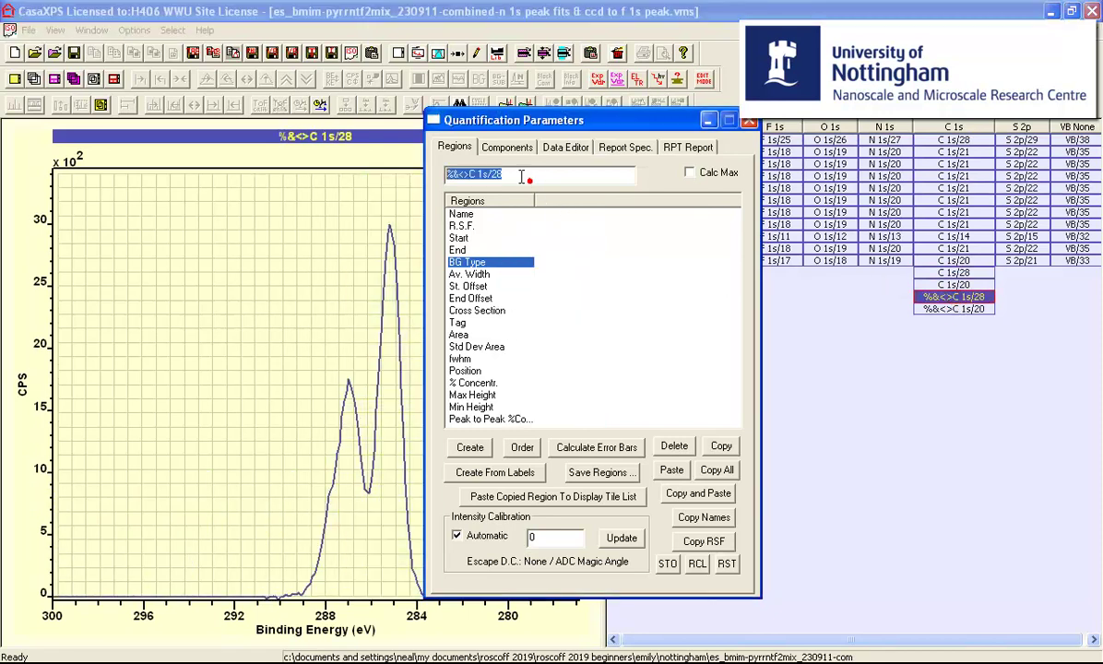
click(946, 274)
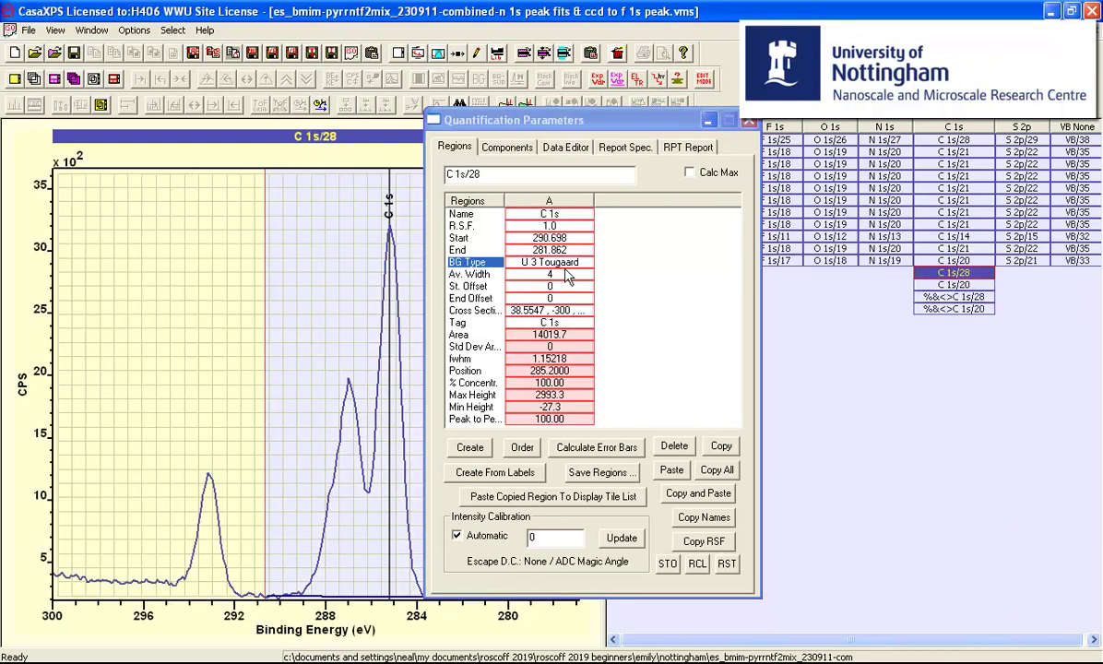
- Fit C 1s/28 with one %&<>C 1s/28 component at fixed FWHM 1 and show the residual
click(510, 149)
click(467, 408)
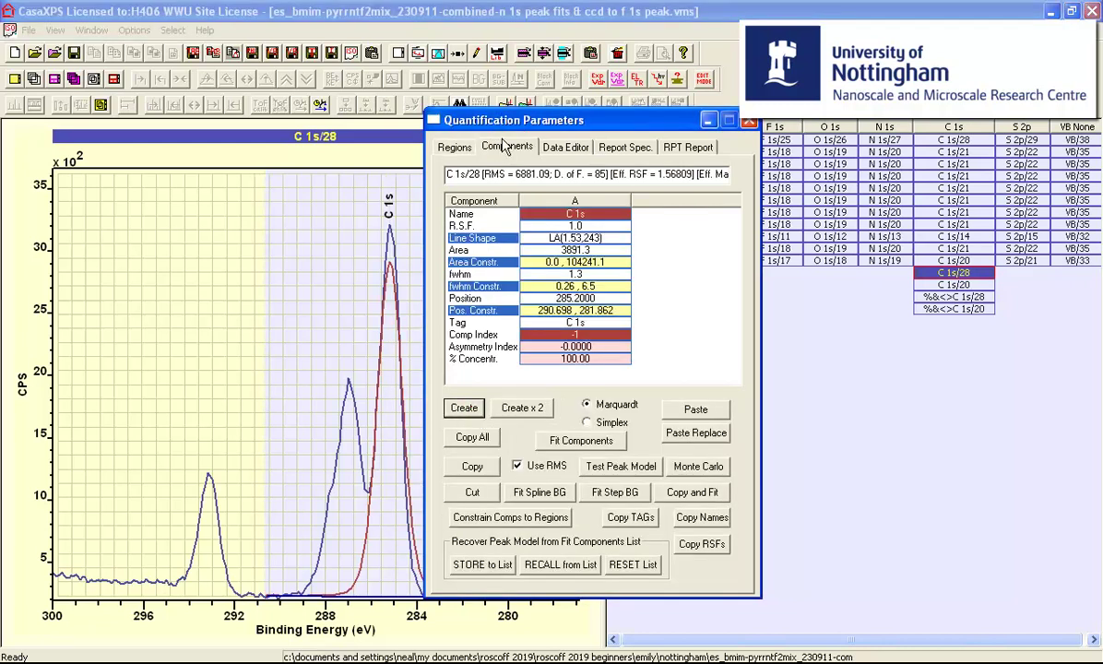
drag(465, 118, 630, 168)
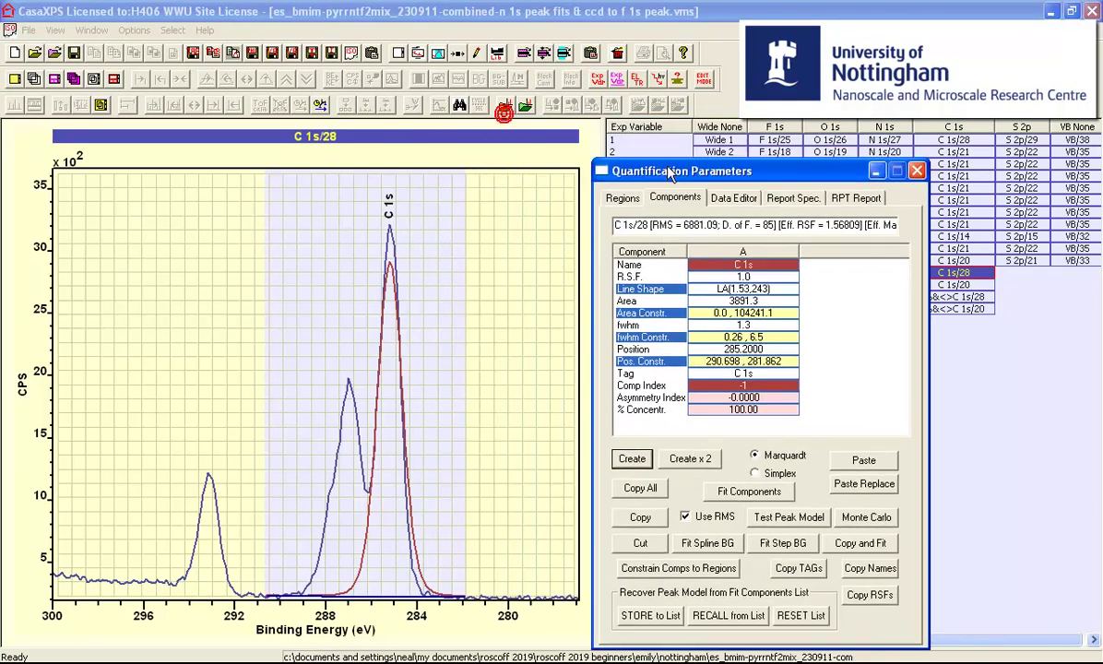
click(752, 297)
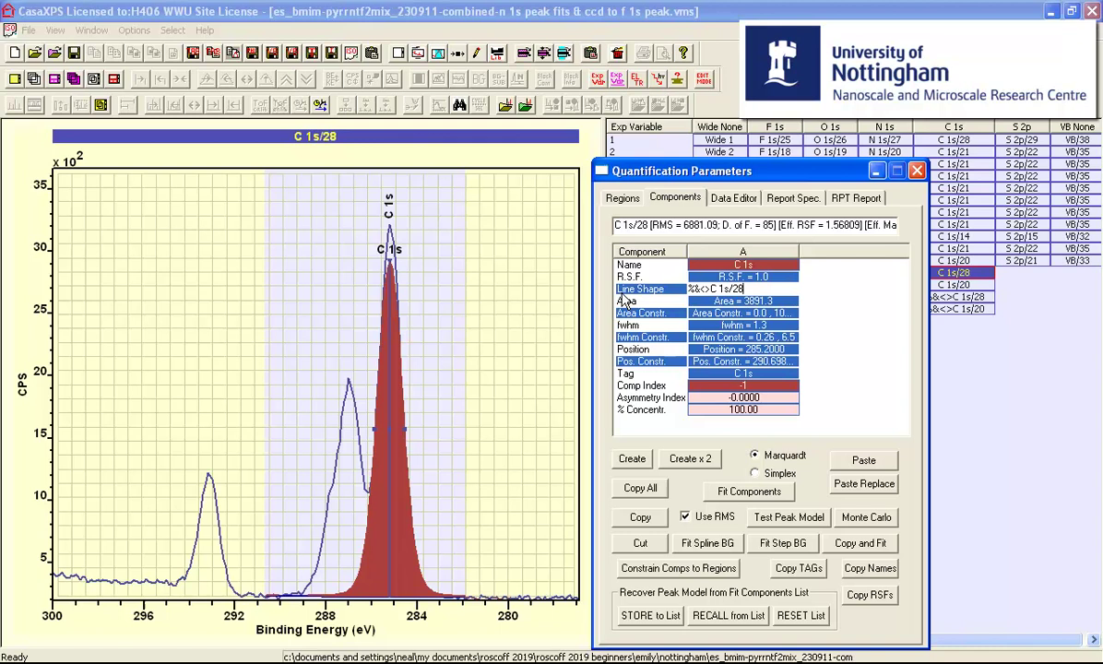
click(626, 302)
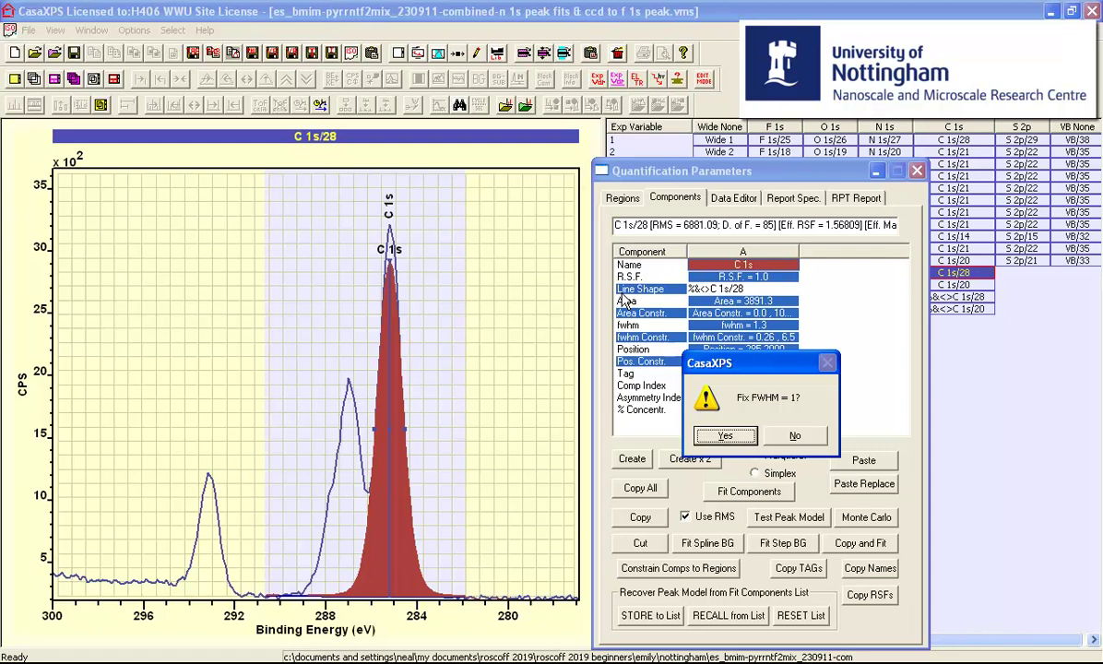
key(Return)
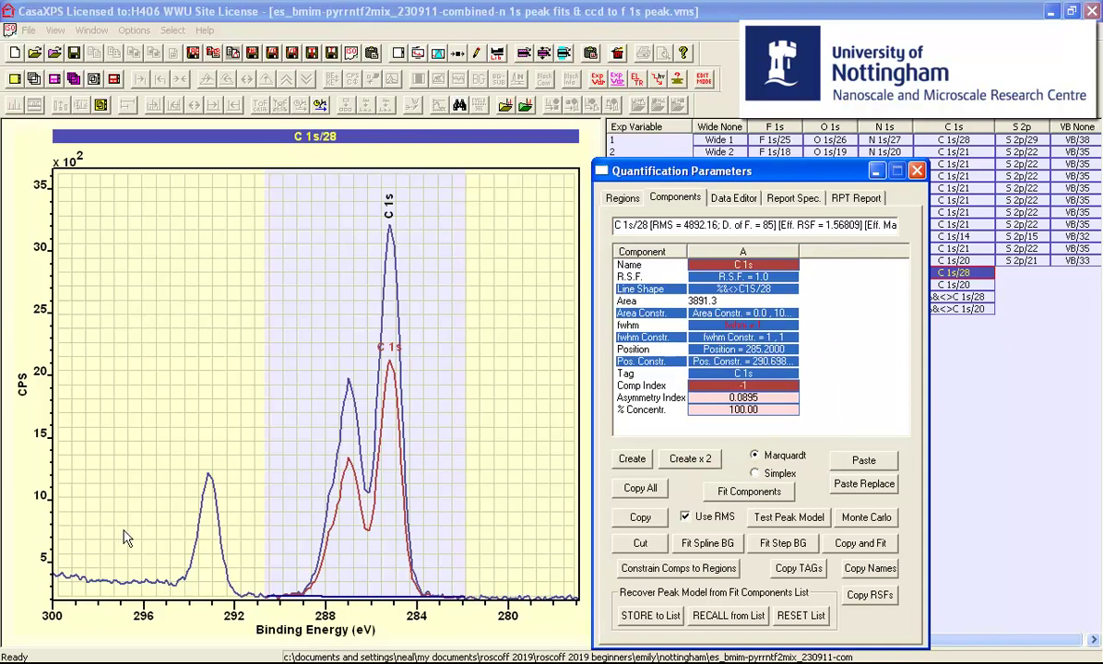
click(751, 491)
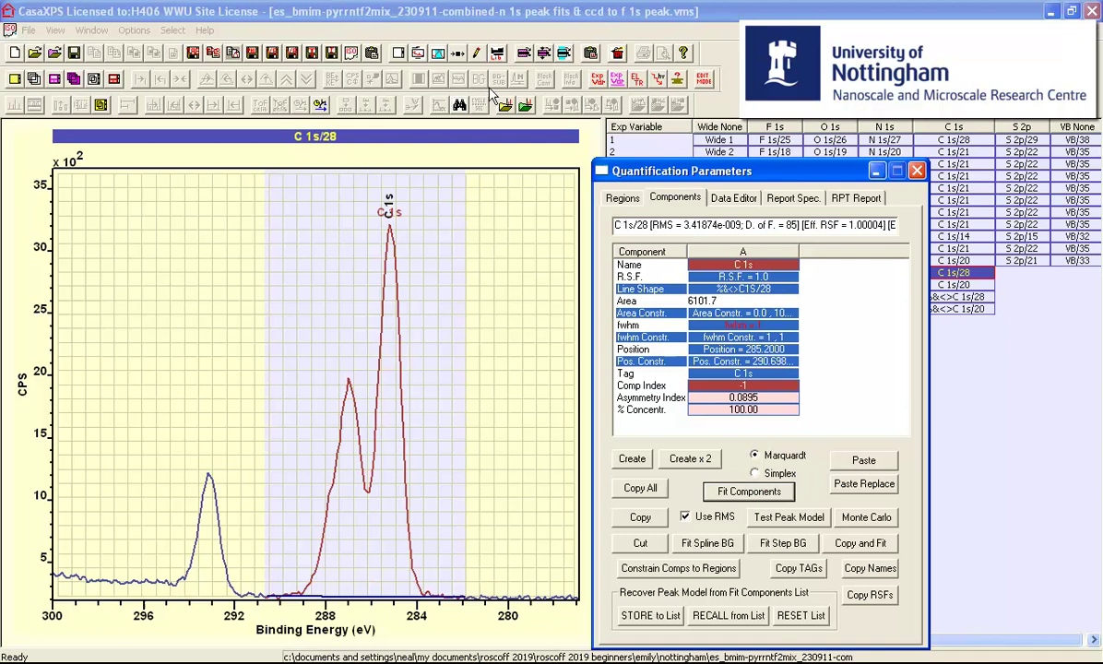
click(483, 183)
click(457, 81)
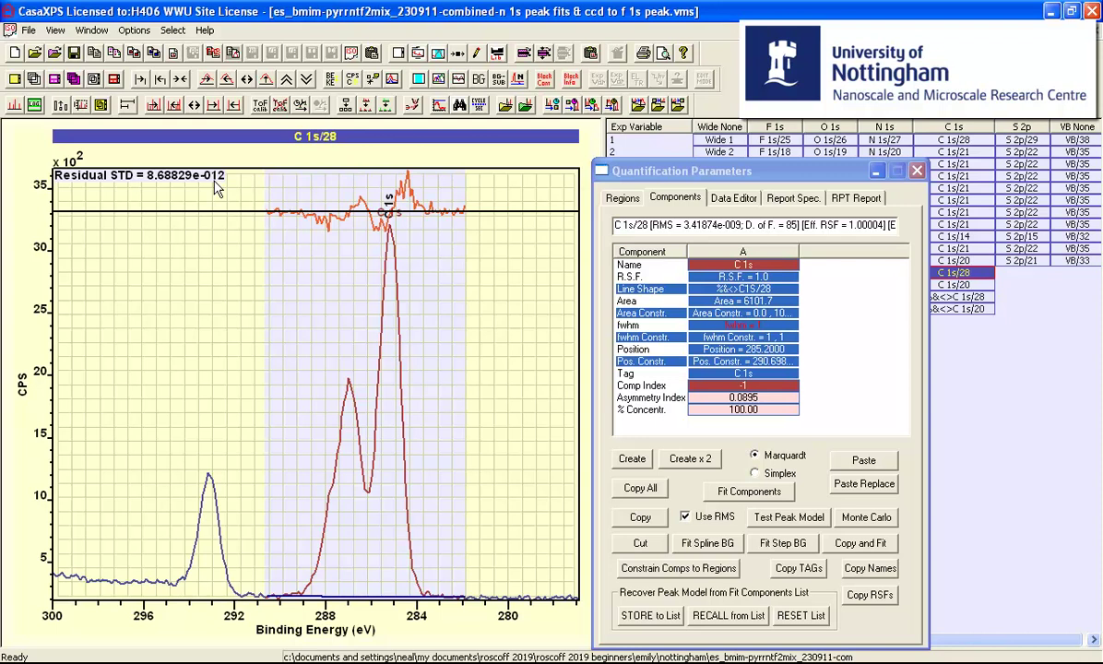
- Check the %&<>C 1s/20 lineshape name, then return to the C 1s/20 spectrum
click(957, 286)
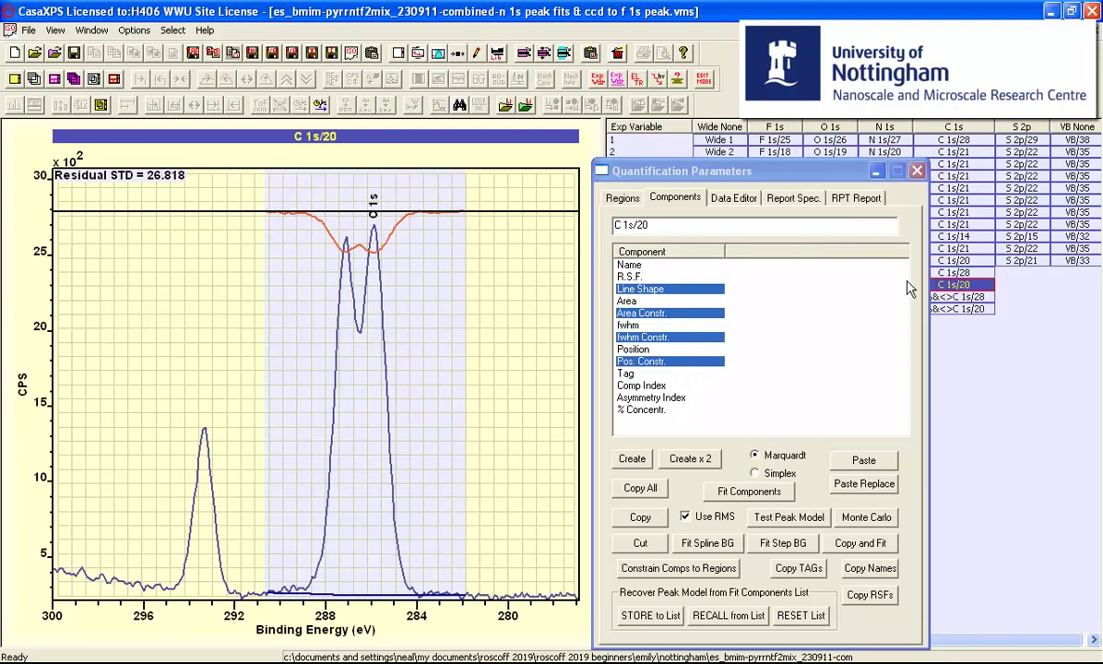
click(952, 310)
click(672, 226)
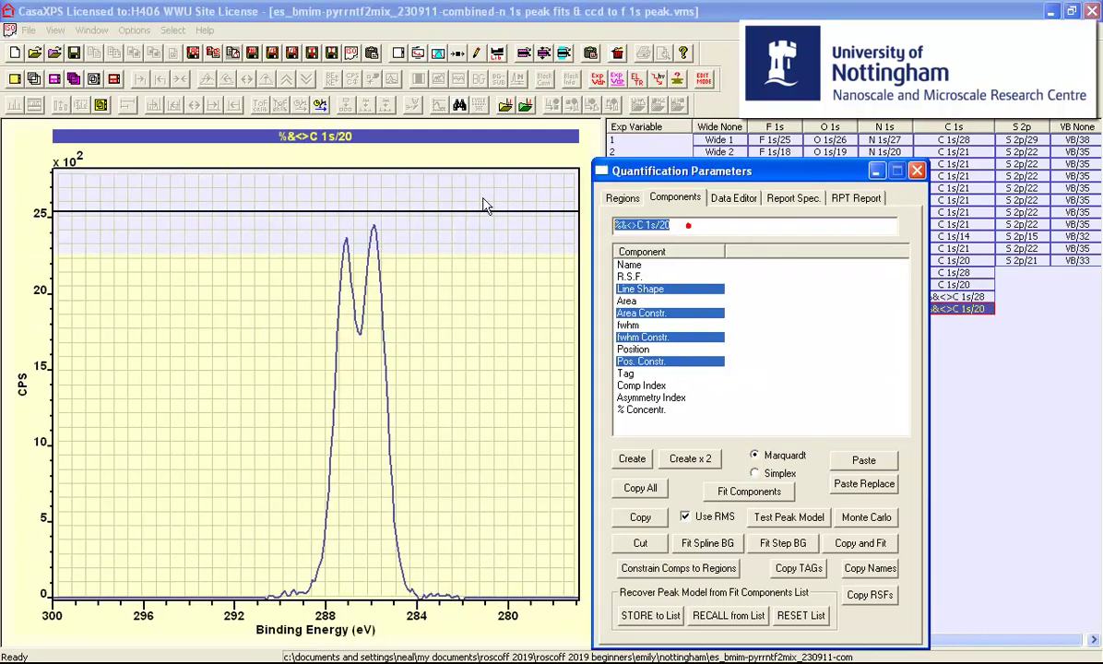
click(953, 285)
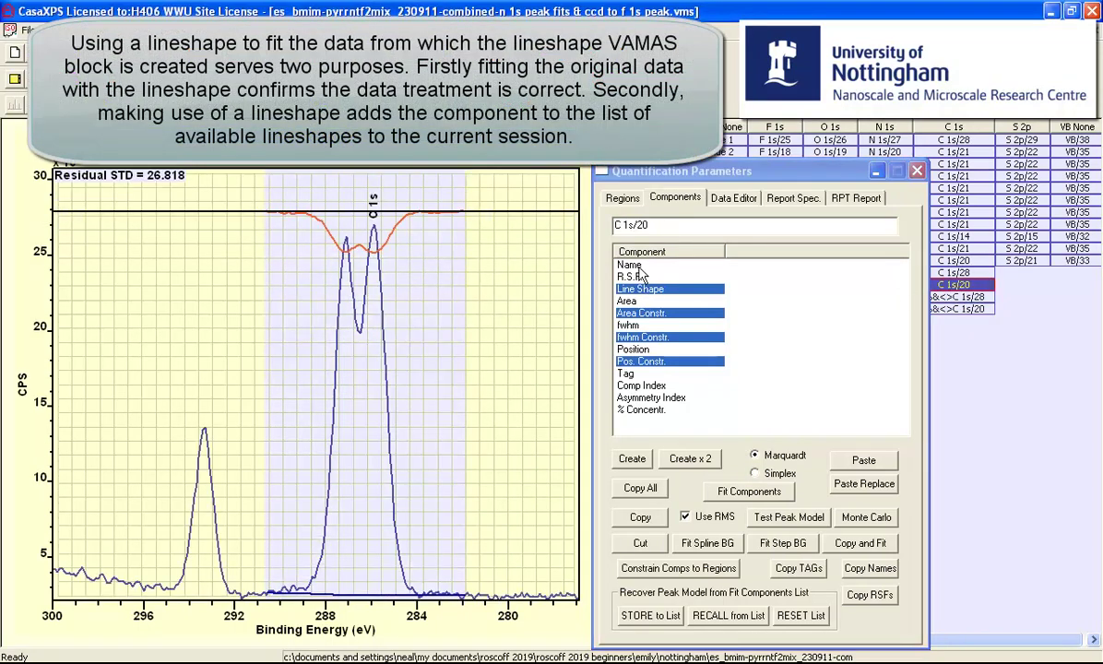
- Fit C 1s/20 with one %&<>C 1s/20 component at fixed FWHM 1, giving area 5677.4
click(631, 458)
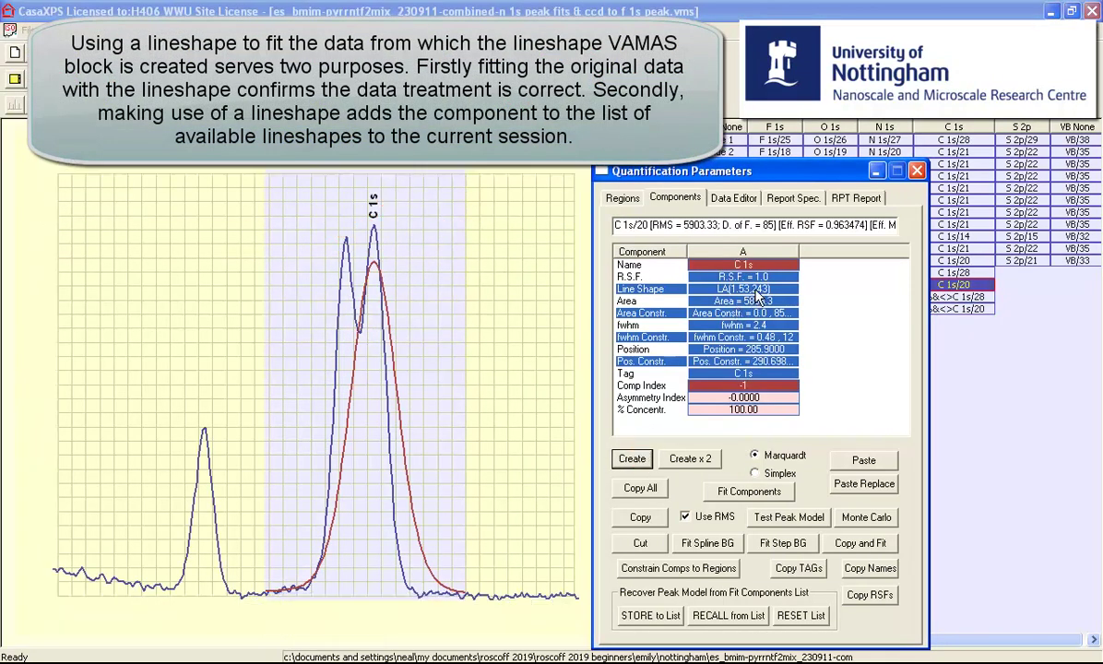
click(771, 289)
text(%&<>C 1s/20)
key(Return)
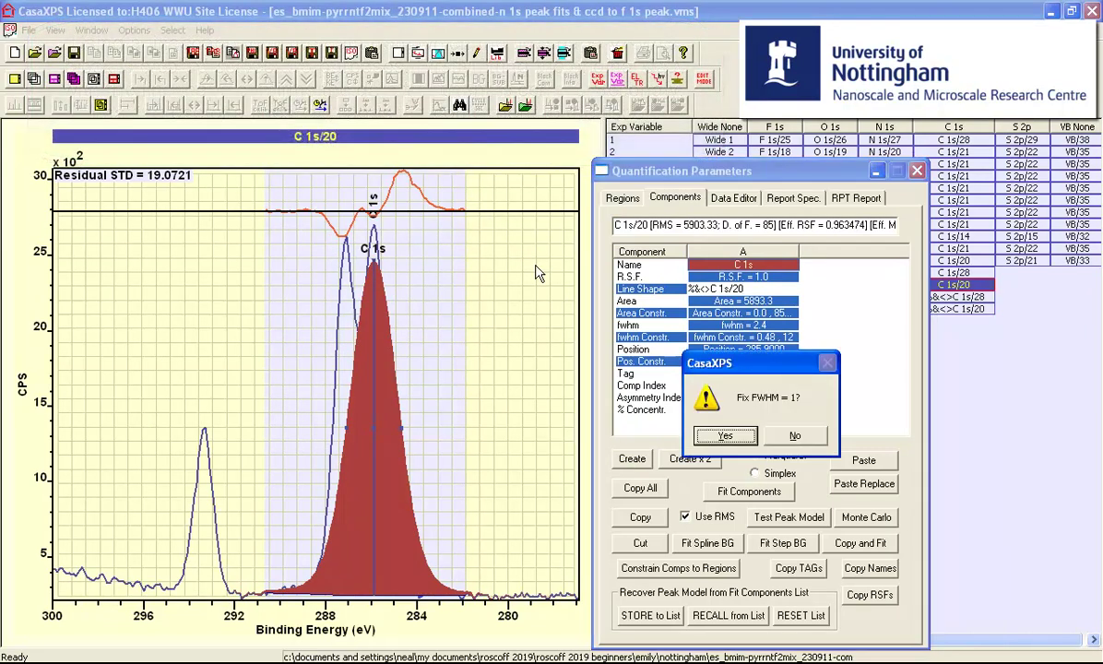
key(Return)
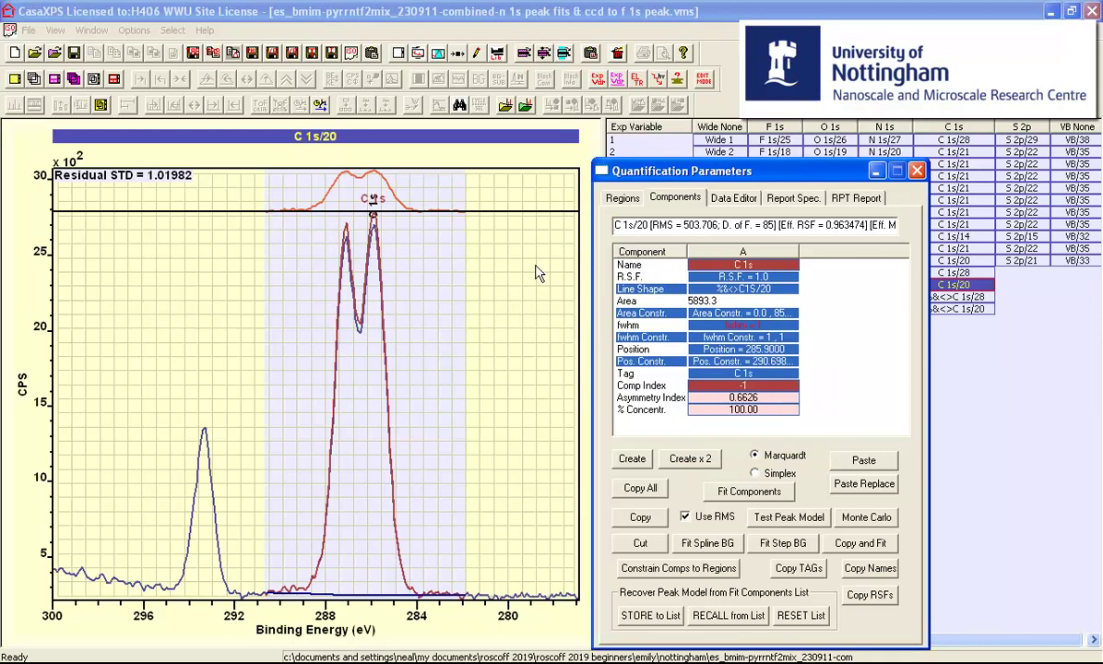
click(728, 494)
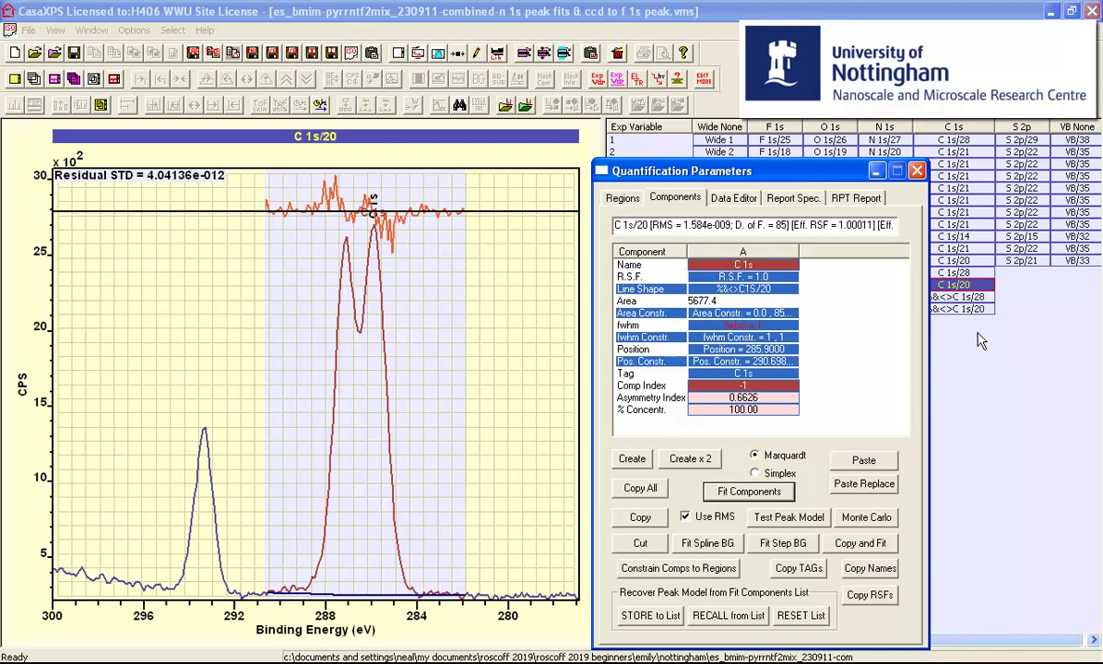
click(959, 296)
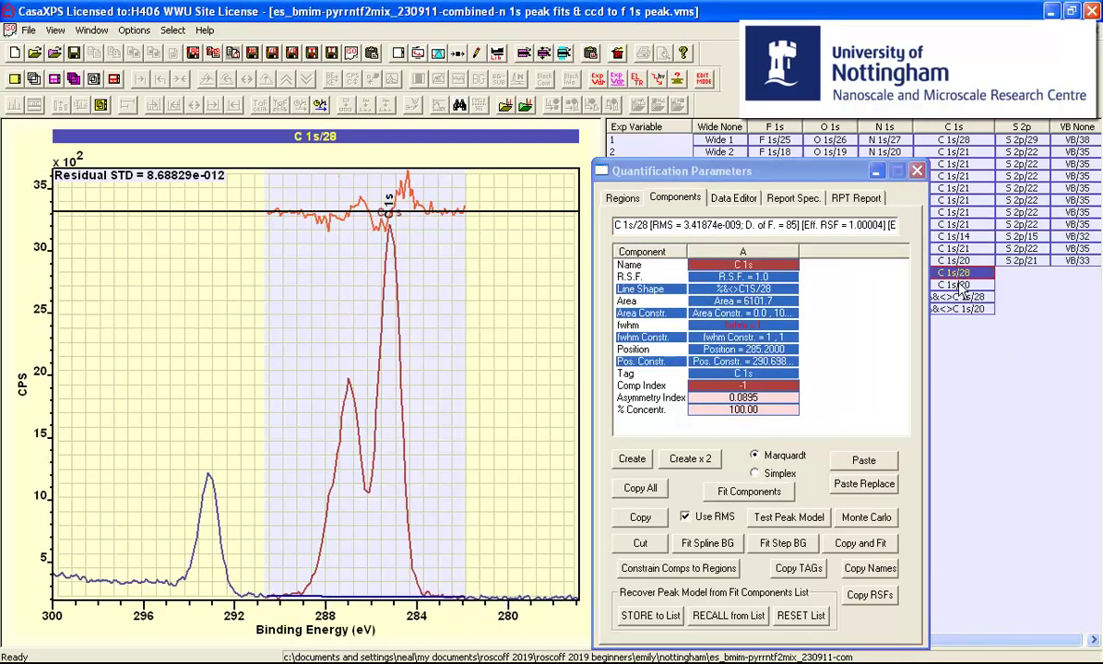
click(959, 284)
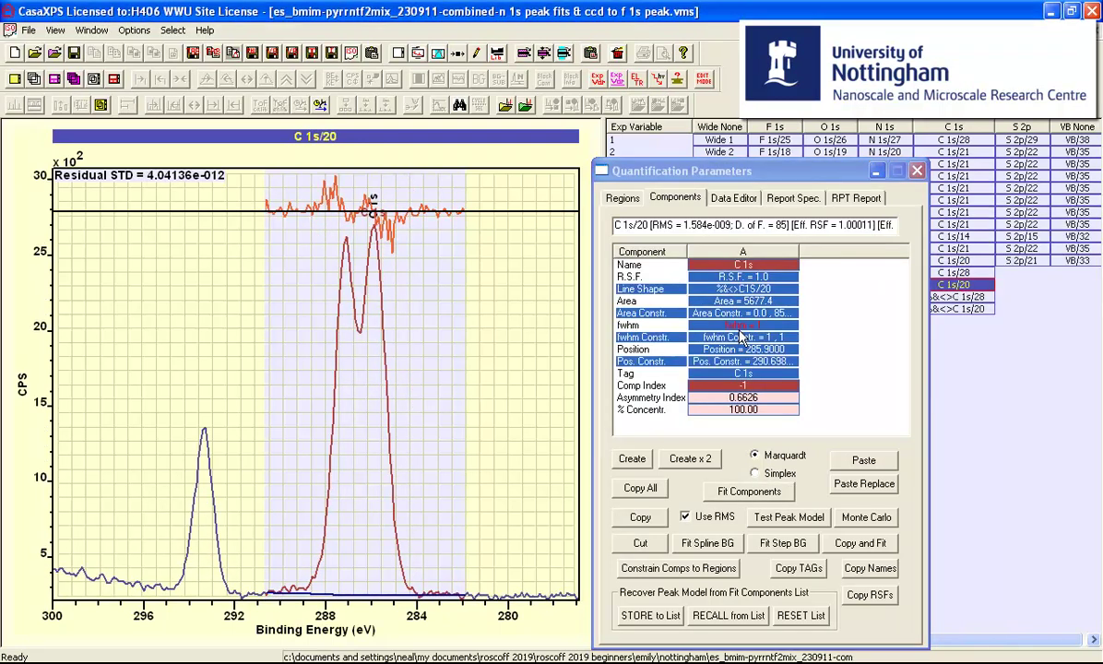
- Copy the C 1s/20 regions and fitted component onto the C 1s/21 spectrum, leaving processing out
drag(719, 171, 617, 173)
click(944, 190)
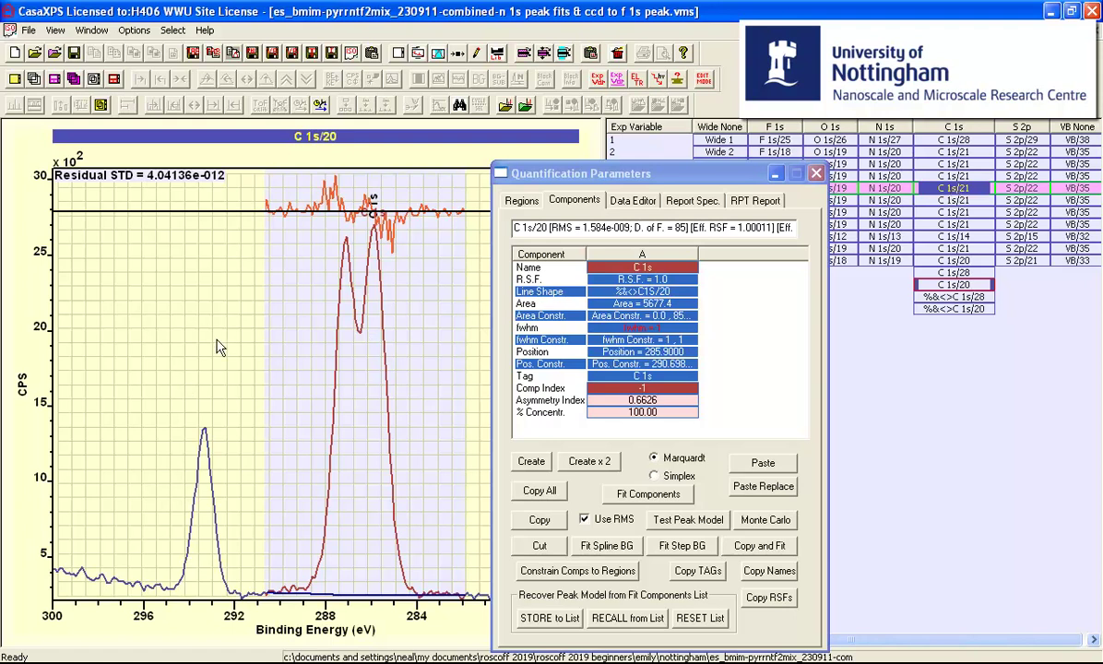
right_click(201, 318)
click(373, 183)
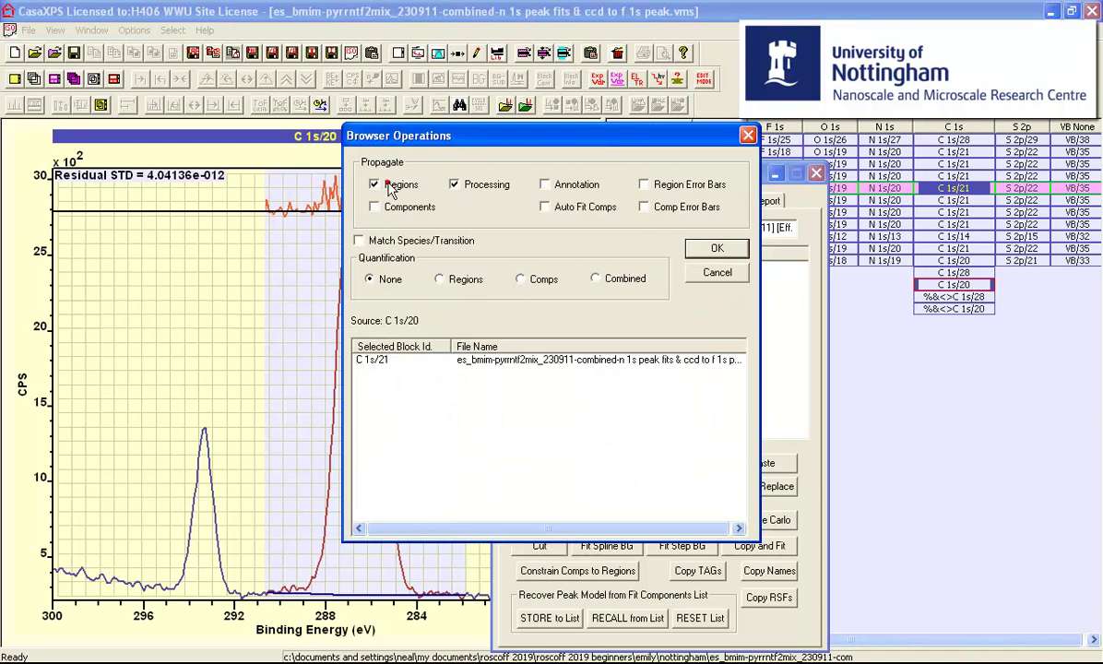
click(462, 185)
click(406, 207)
click(717, 248)
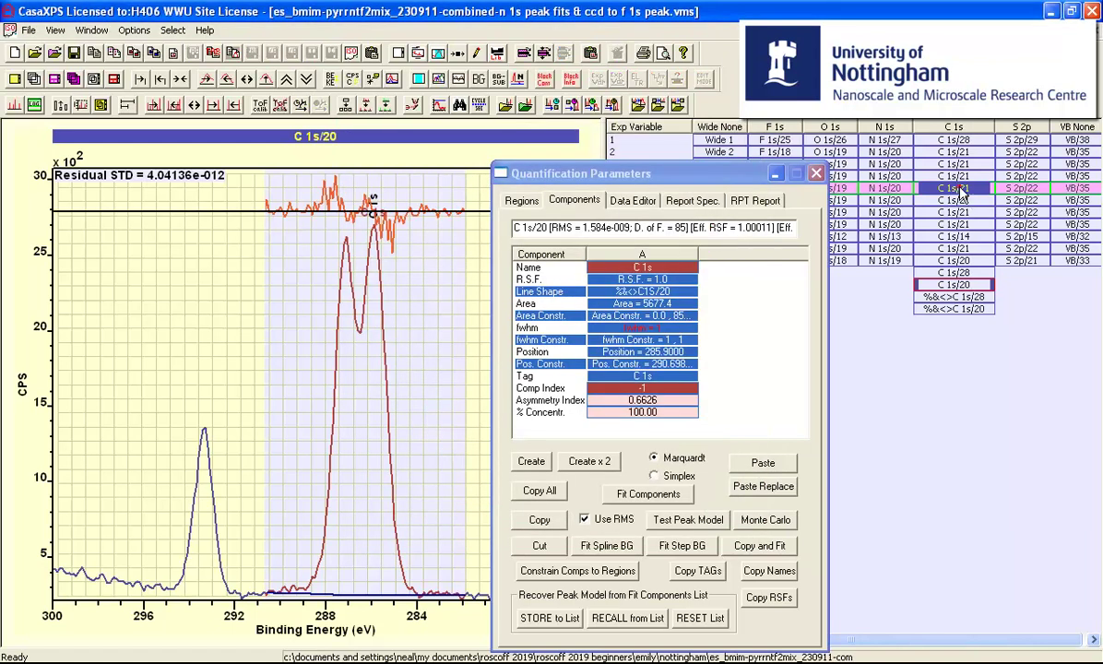
- Check the propagated fit on C 1s/21, then copy the C 1s/28 fit model
click(897, 184)
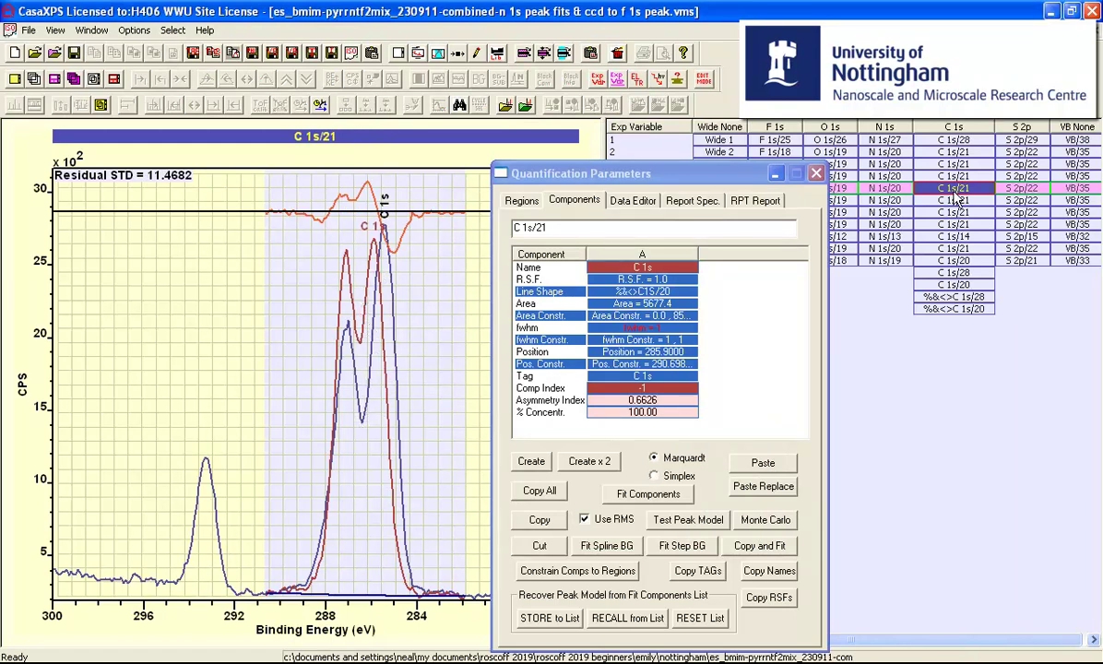
click(955, 286)
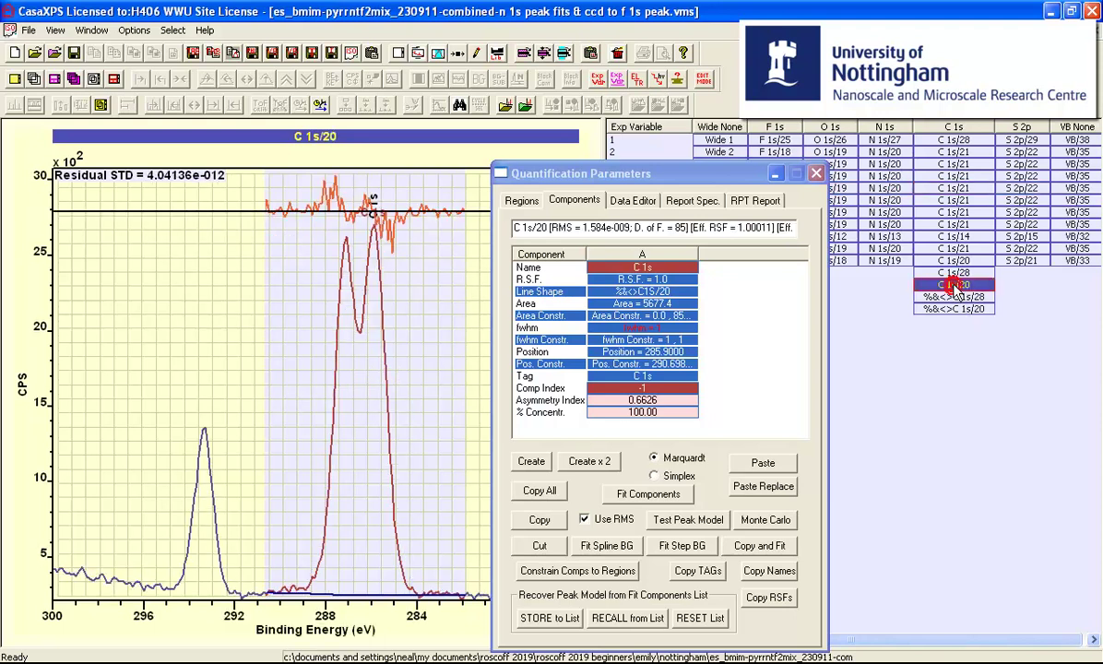
click(954, 273)
click(539, 521)
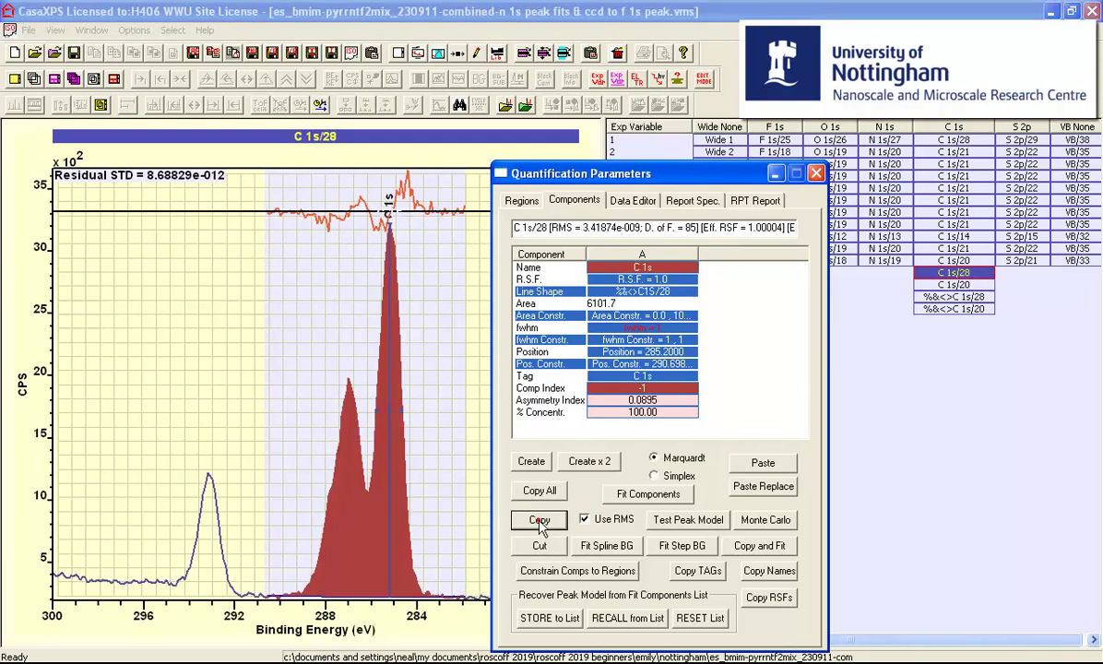
- Paste the C 1s/28 component into C 1s/21, giving 48.20% C1s/20 and 51.80% C1s/28
click(953, 189)
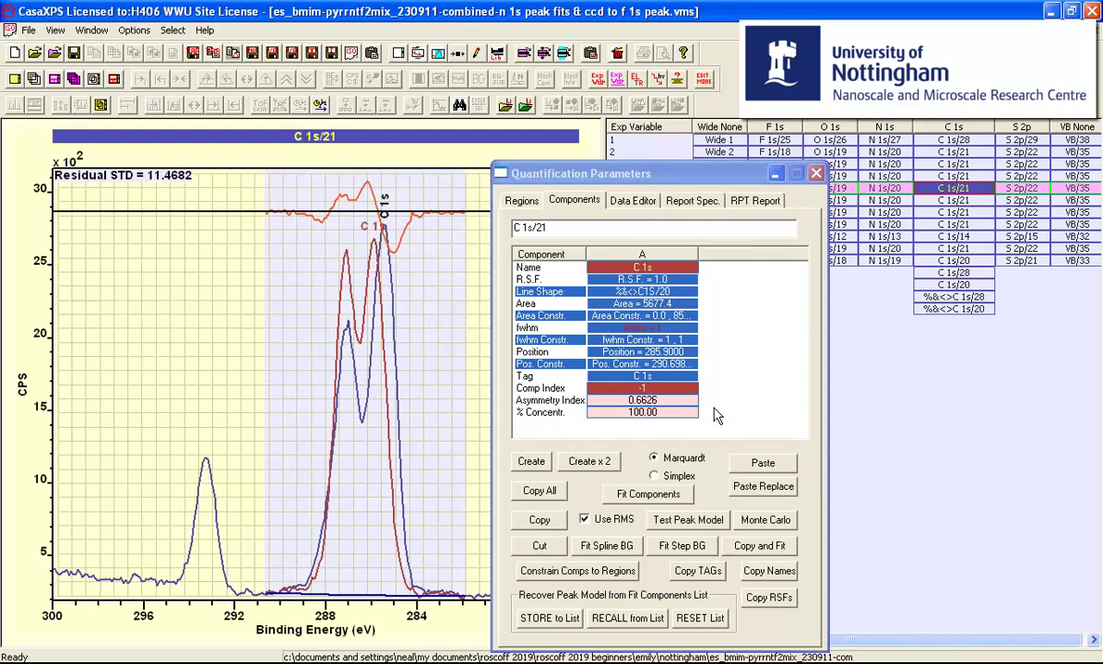
click(758, 463)
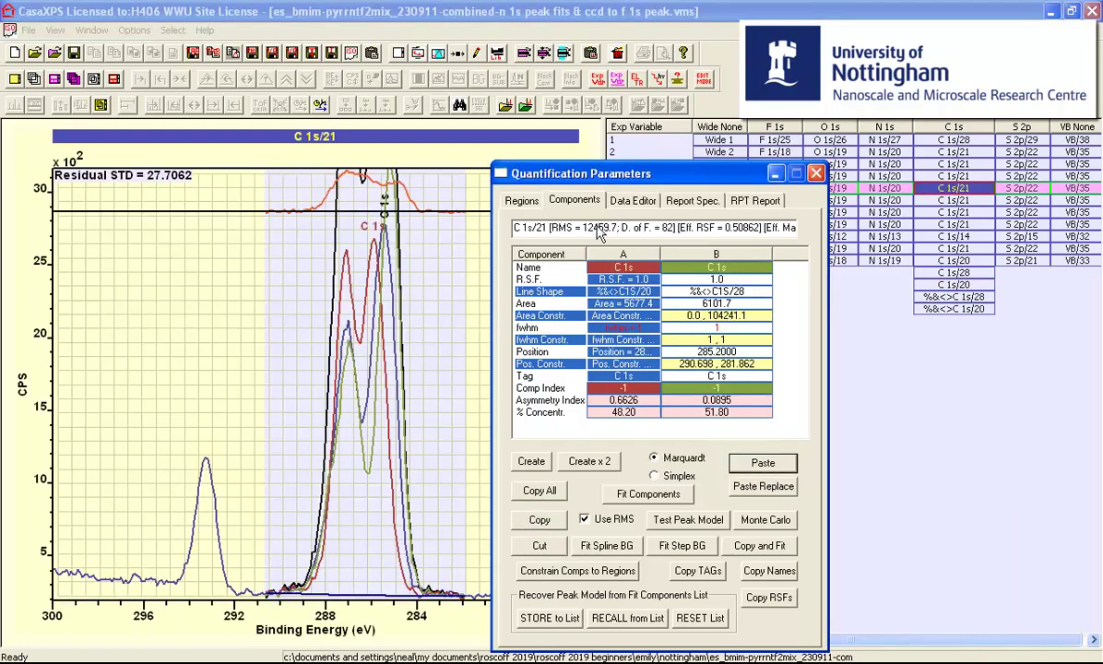
drag(585, 173, 733, 174)
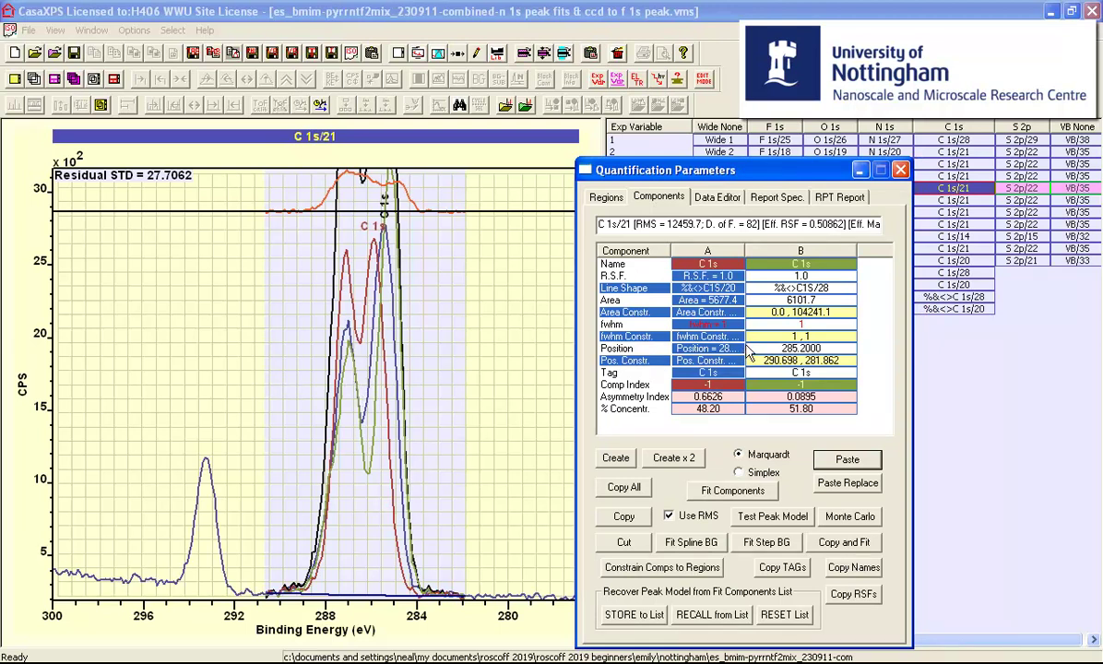
- Rename component A to 'C 1s IL2' and B to 'C 1s IL1', then fit them to 34.40%/65.60%
click(724, 264)
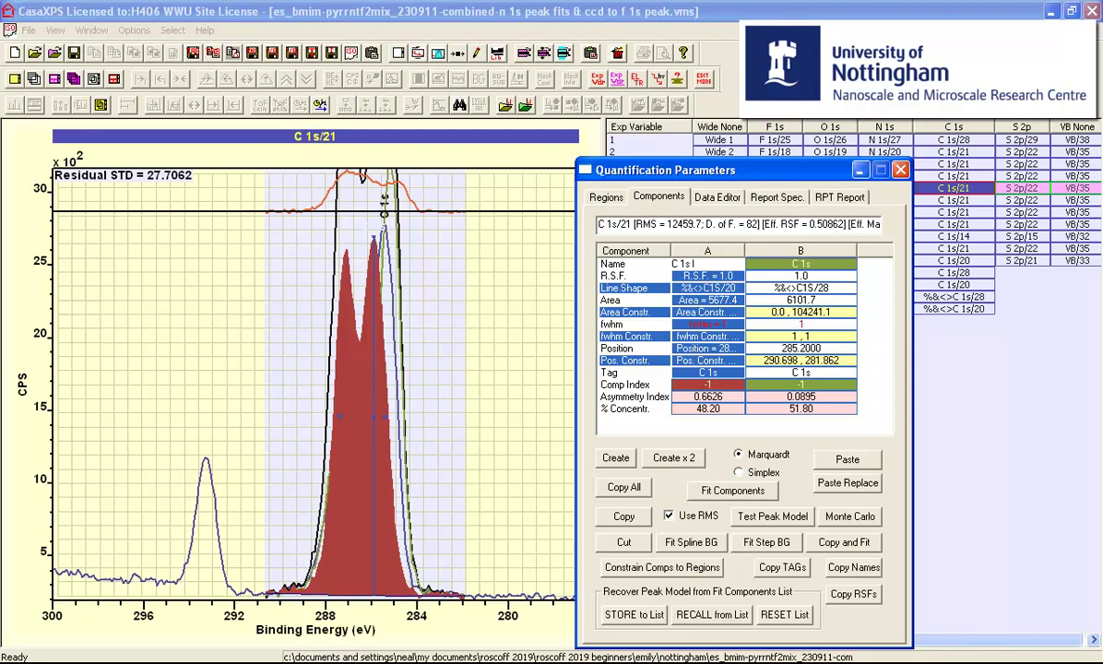
key(Return)
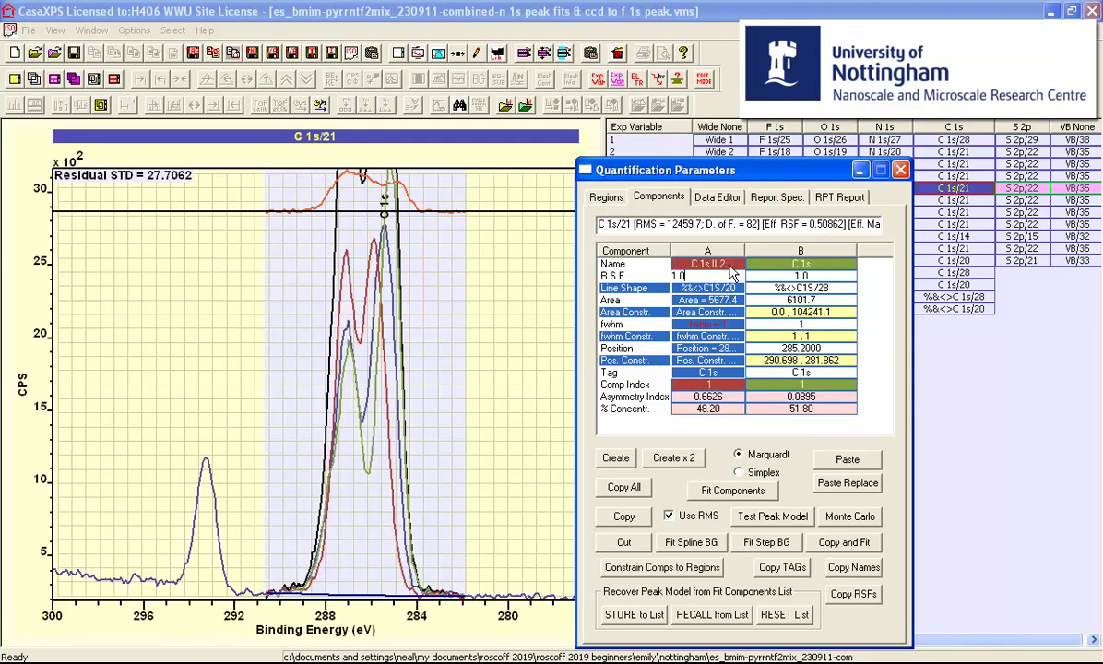
click(823, 265)
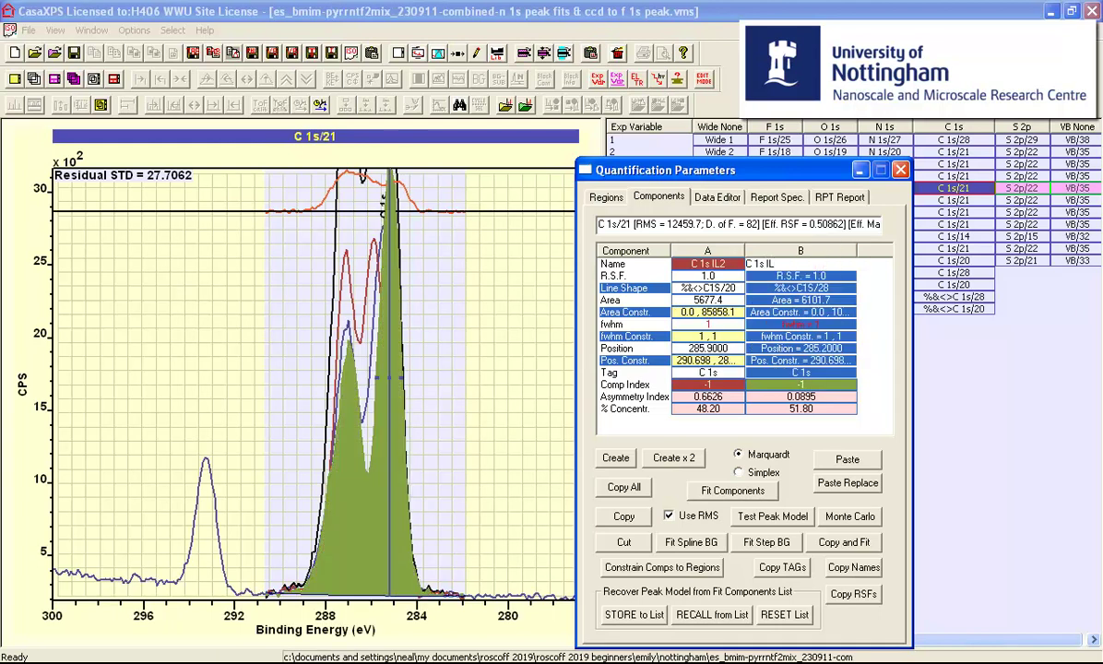
key(Return)
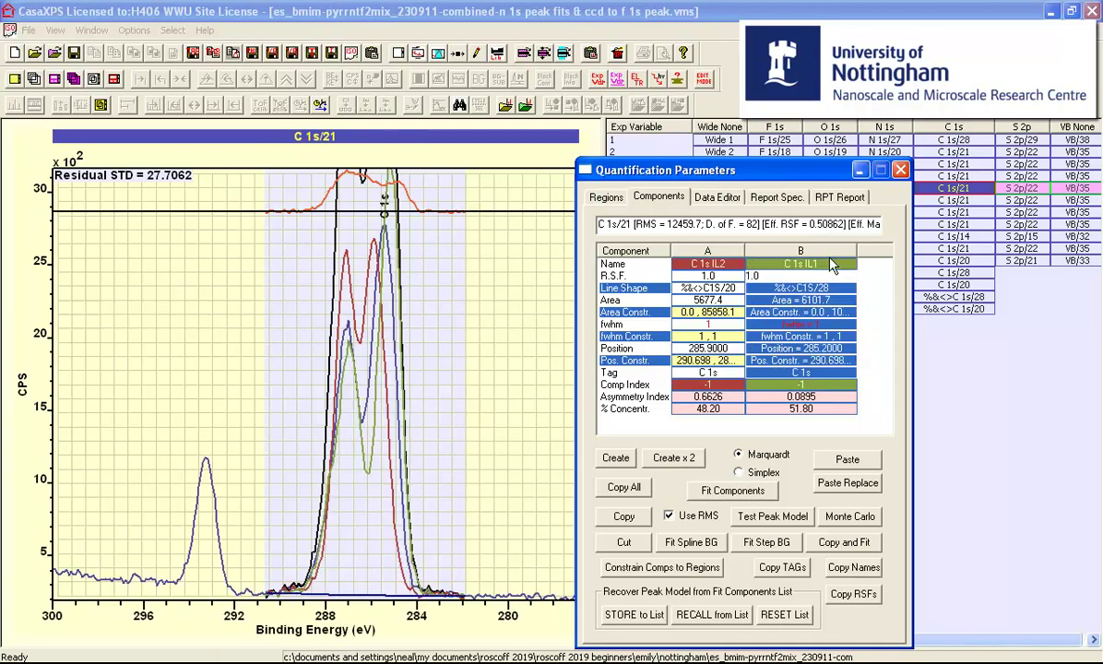
click(733, 491)
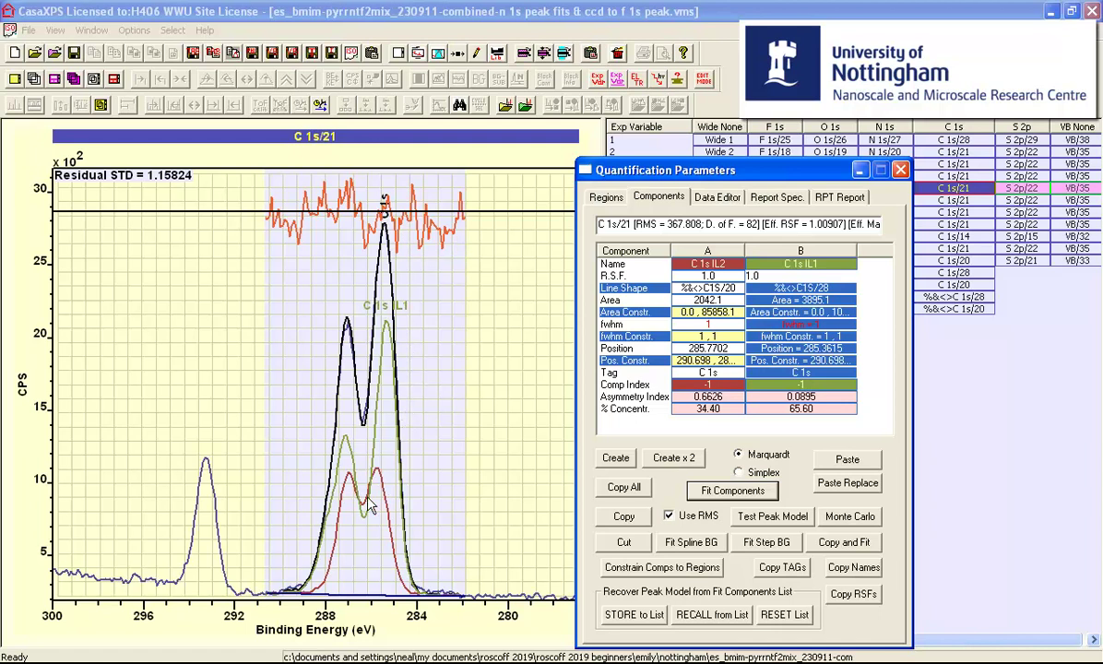
drag(750, 171, 681, 165)
- Apply the C 1s/21 region and two-component model to all eleven C 1s spectra with Auto Fit Comps
click(881, 137)
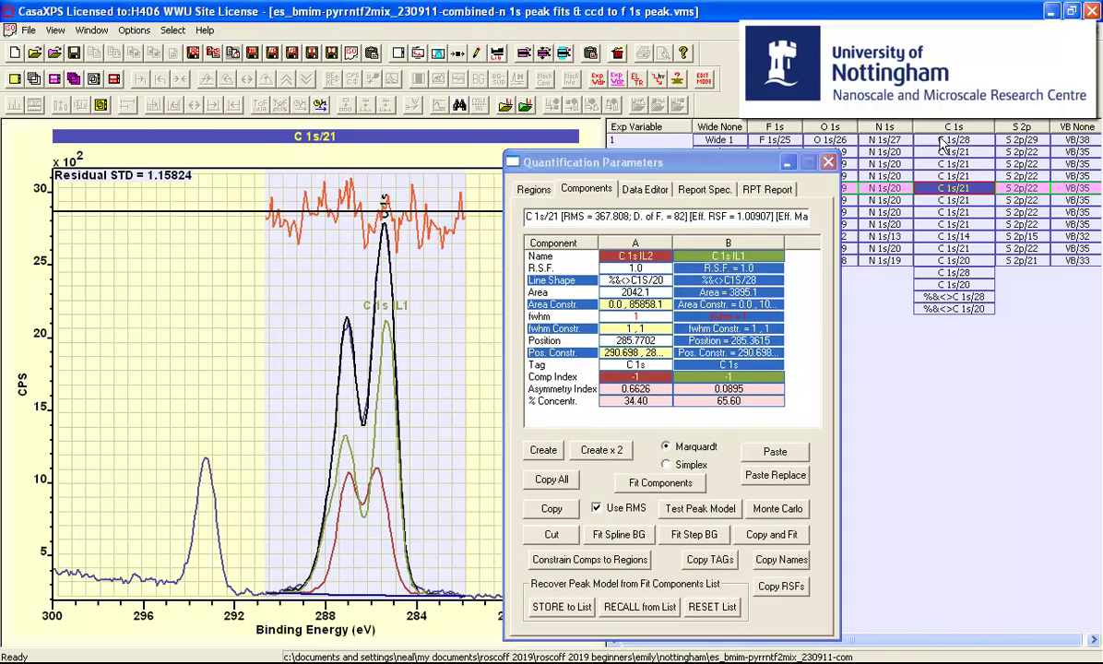
shift+click(942, 273)
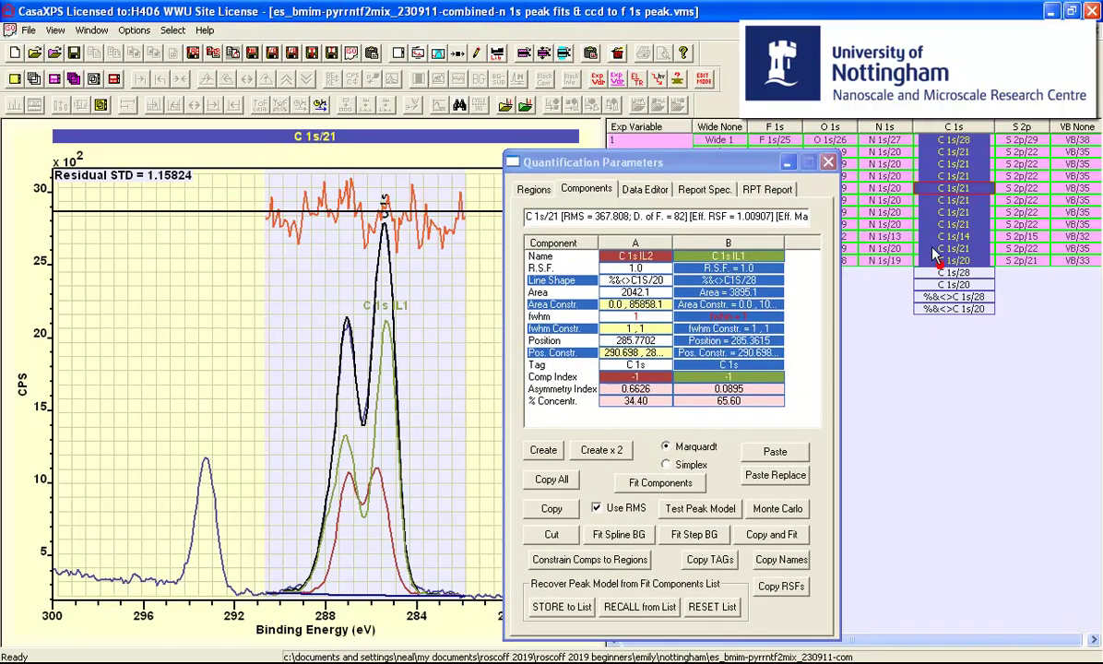
click(656, 165)
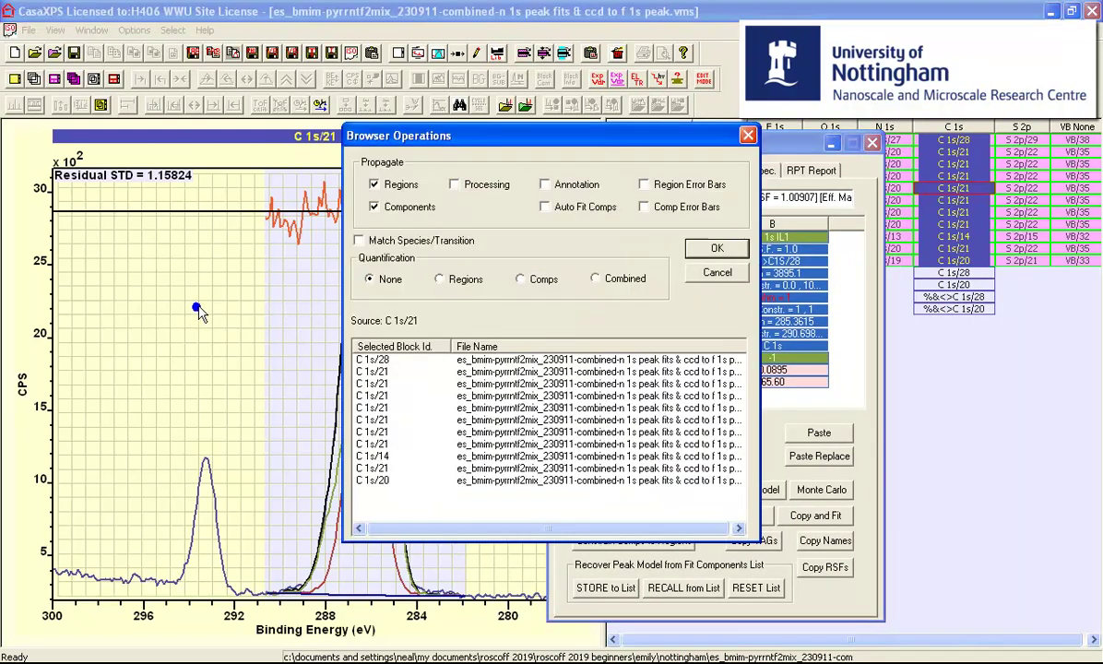
click(544, 206)
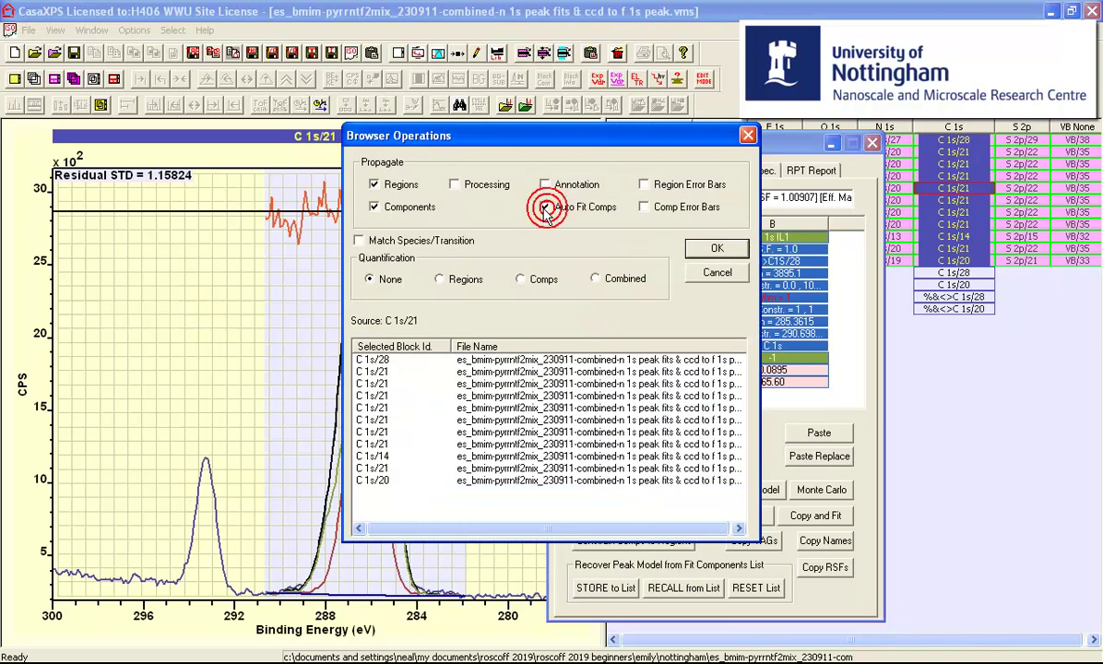
drag(452, 146, 617, 192)
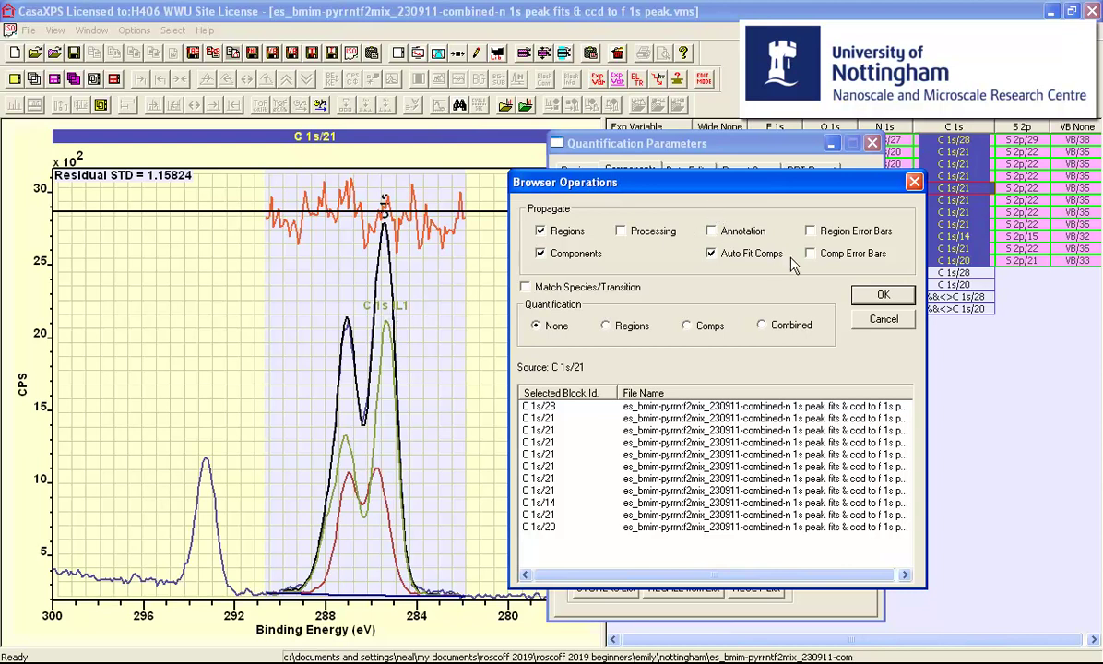
click(869, 297)
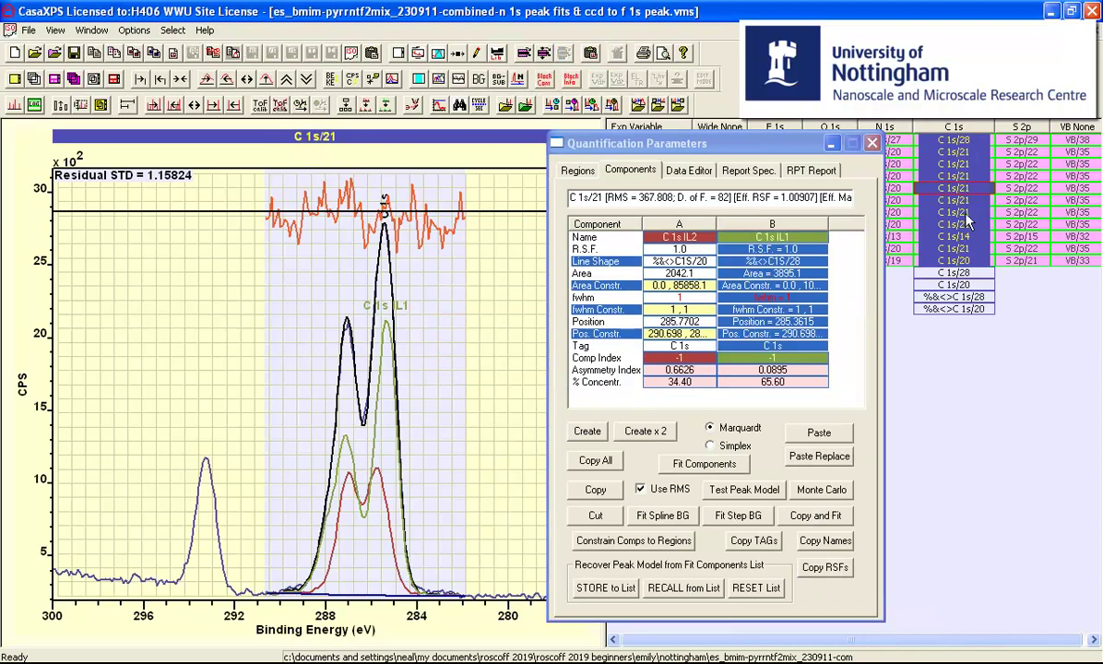
- Step through each sample's C 1s fit, ending on 55.07% C 1s IL2 and 44.93% C 1s IL1
click(956, 141)
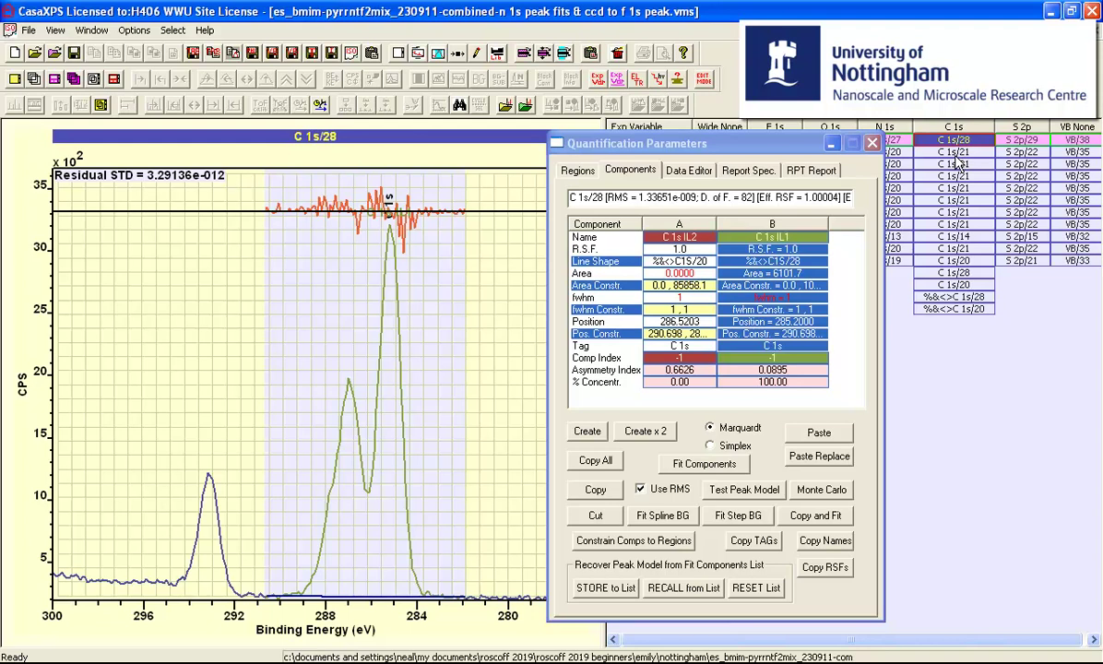
click(959, 163)
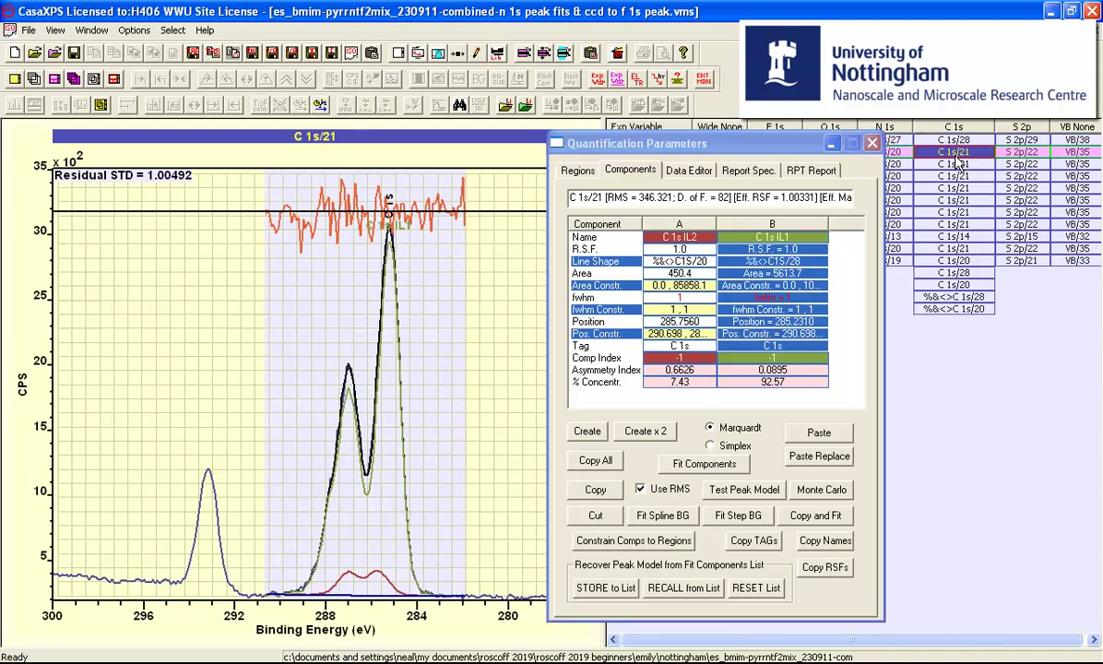
key(Down)
key(Down)
key(Down)
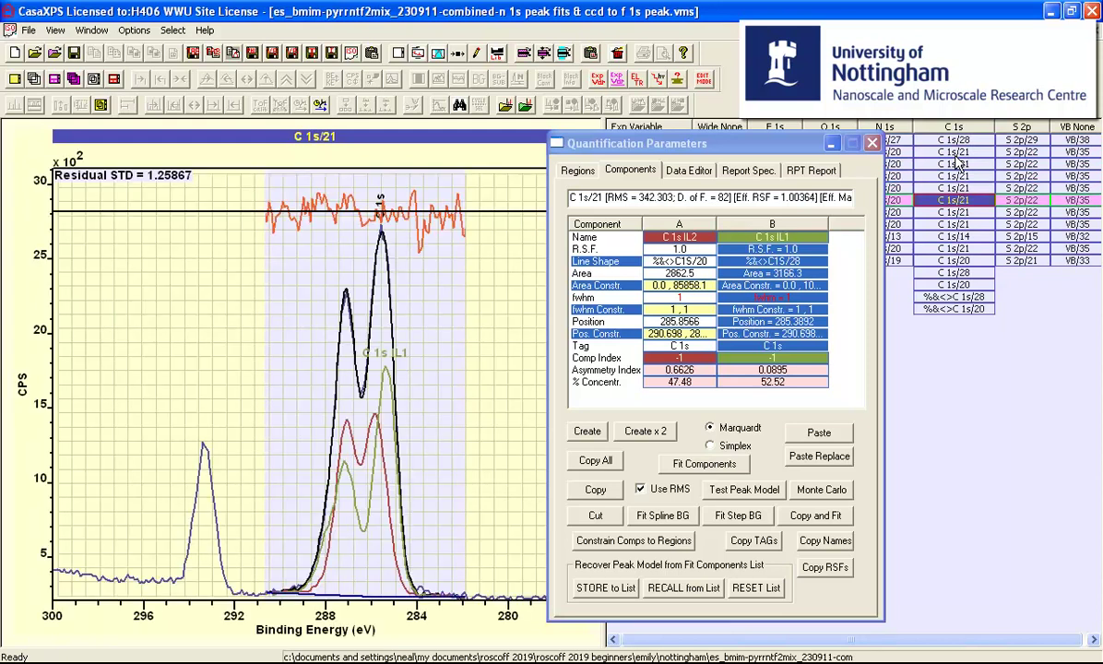
key(Down)
key(Down)
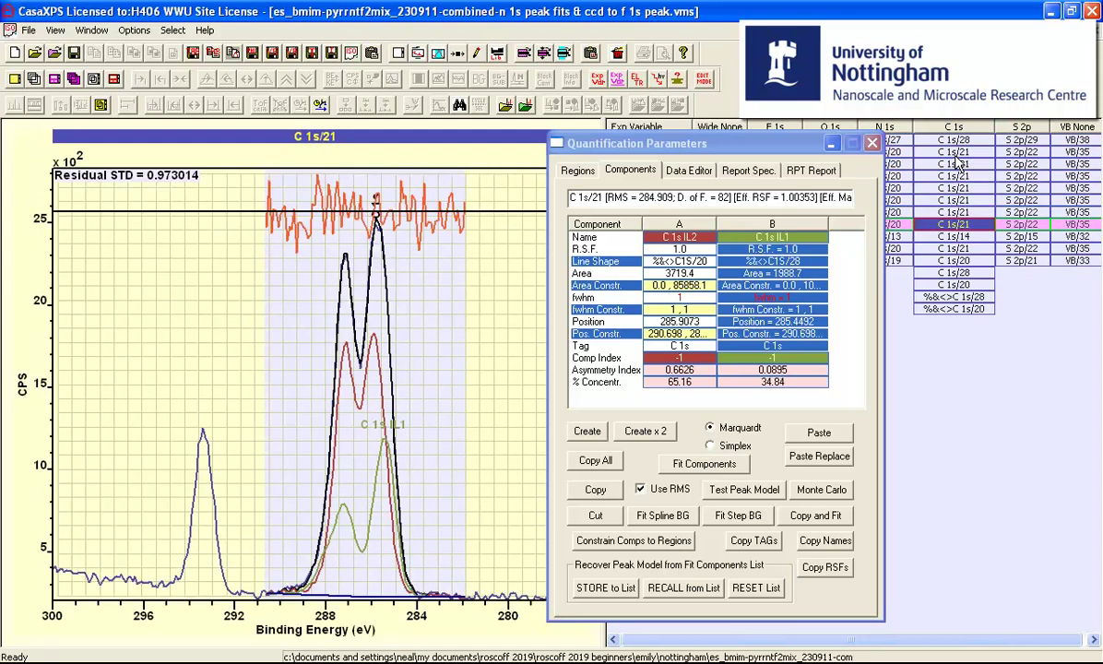
key(Down)
key(Down)
key(Down)
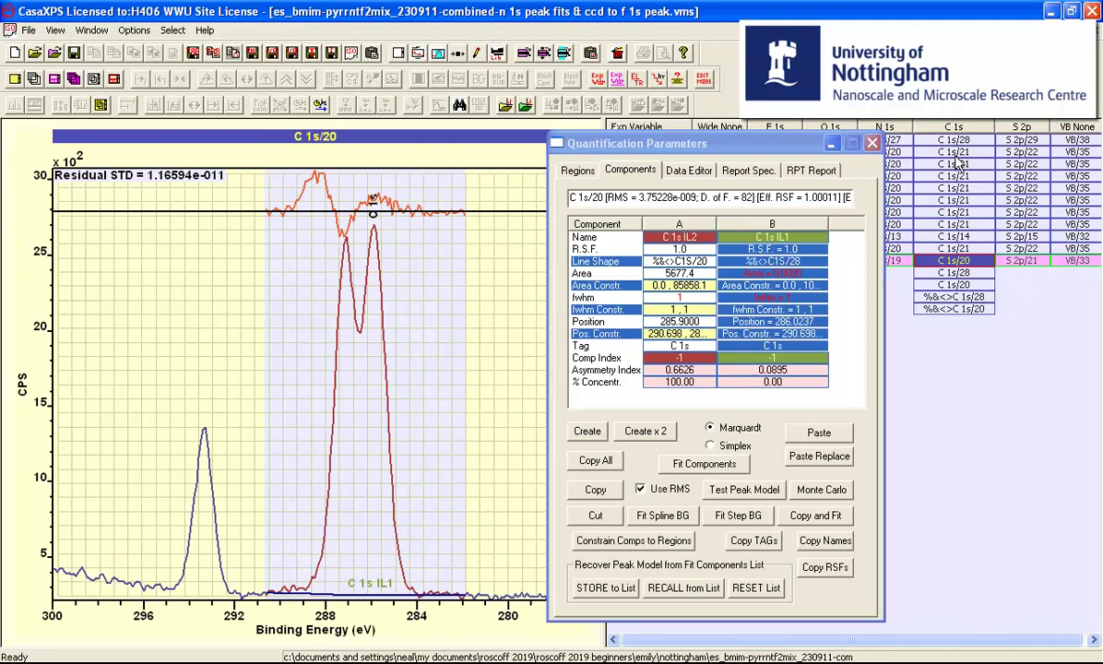
key(Up)
key(Up)
key(Up)
key(Up)
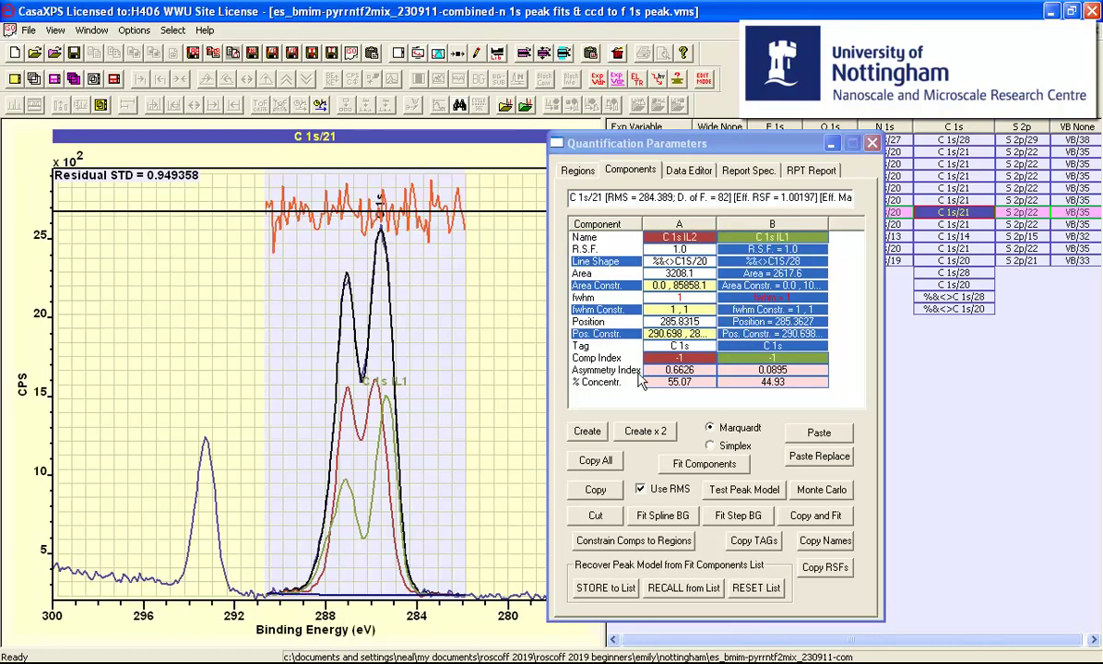
- Generate a component area report for C 1s IL1 and IL2 across all eleven C 1s spectra
click(961, 140)
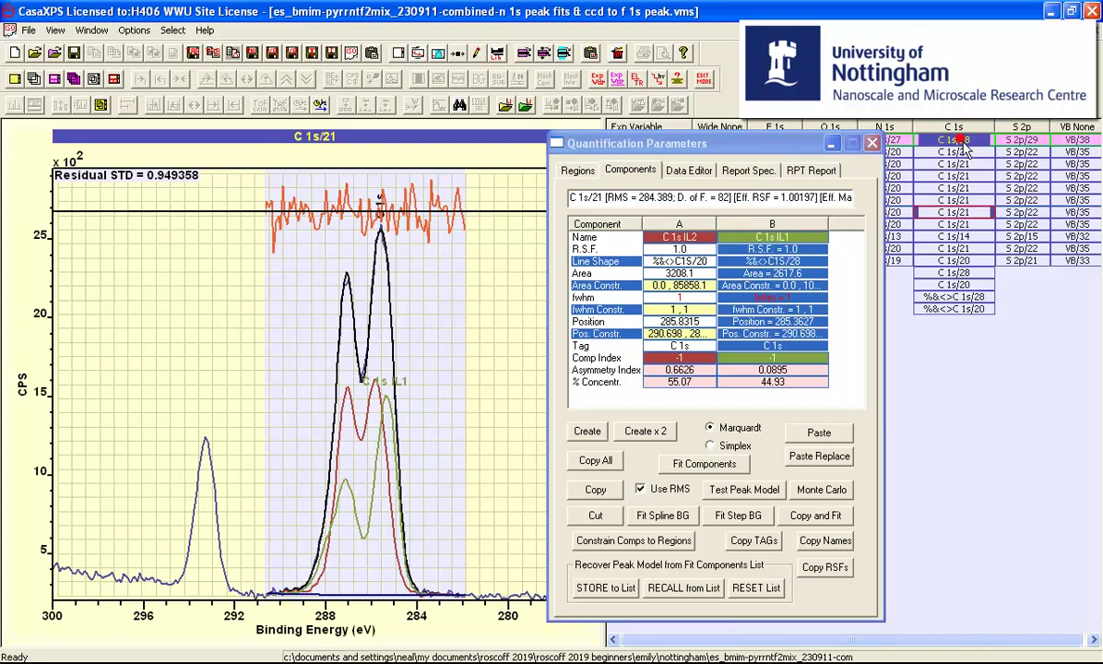
shift+click(957, 263)
click(749, 161)
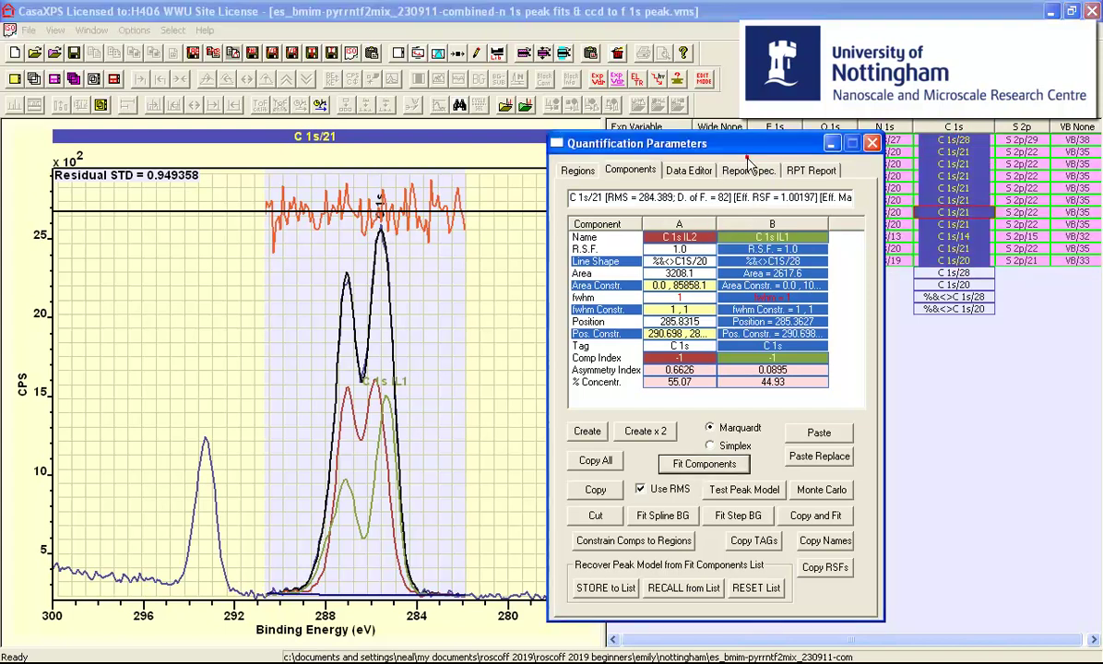
click(749, 166)
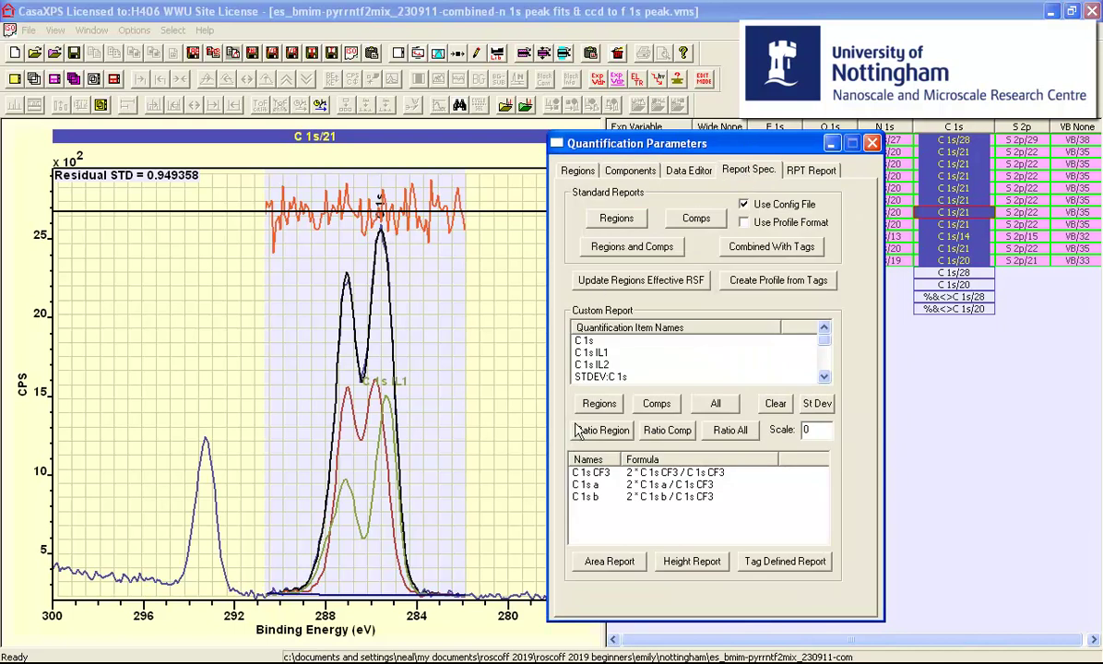
click(650, 403)
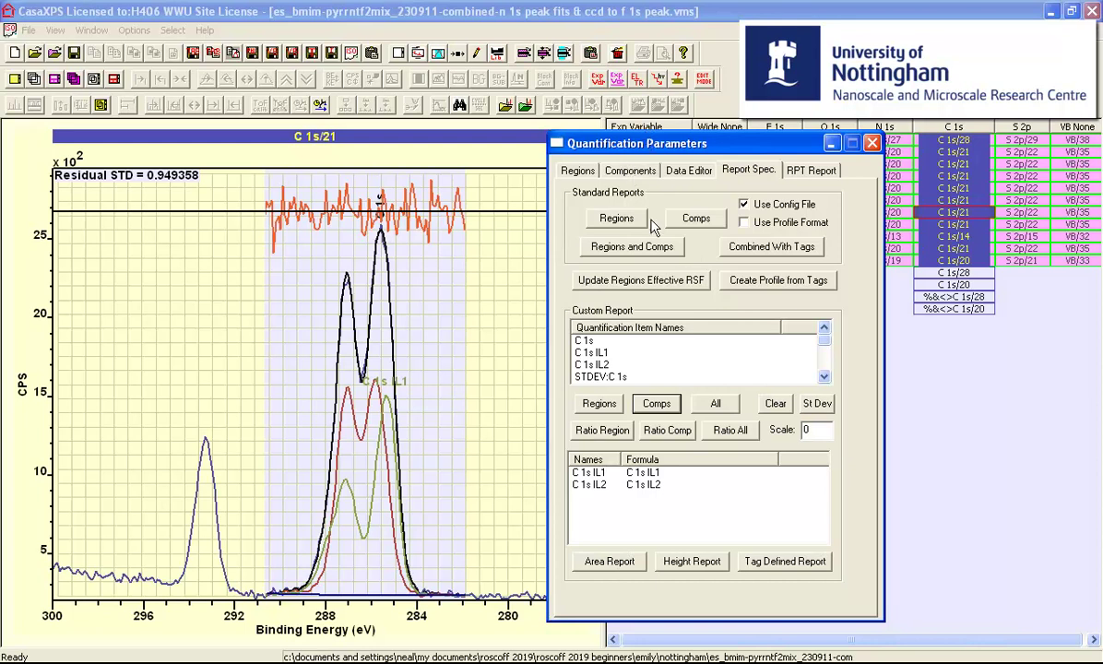
click(608, 564)
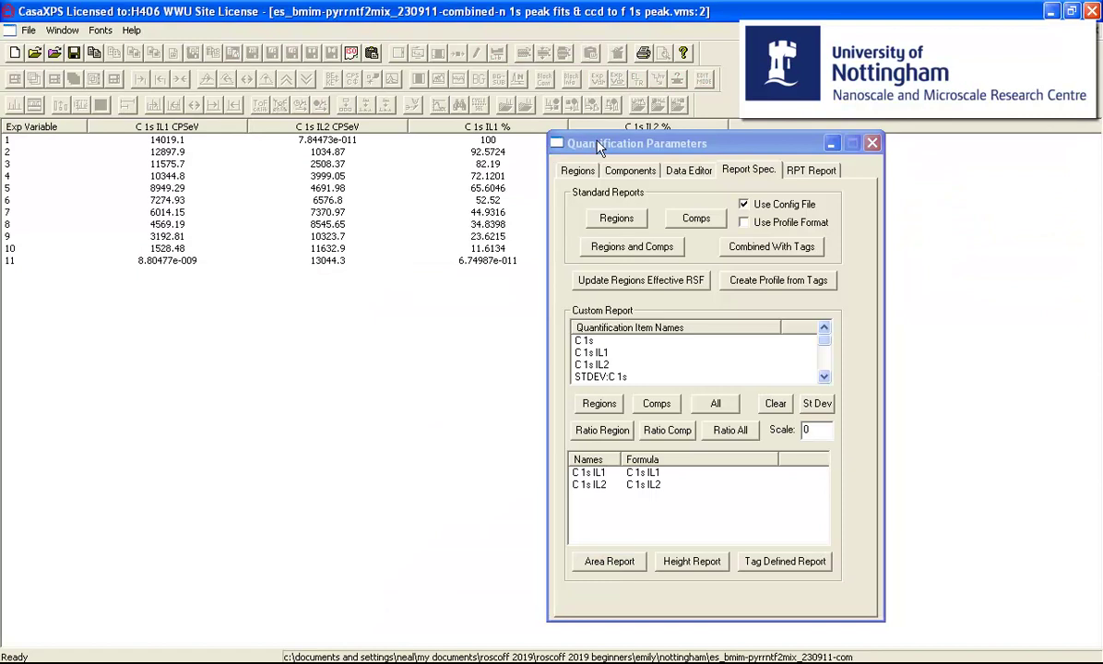
drag(558, 140, 776, 166)
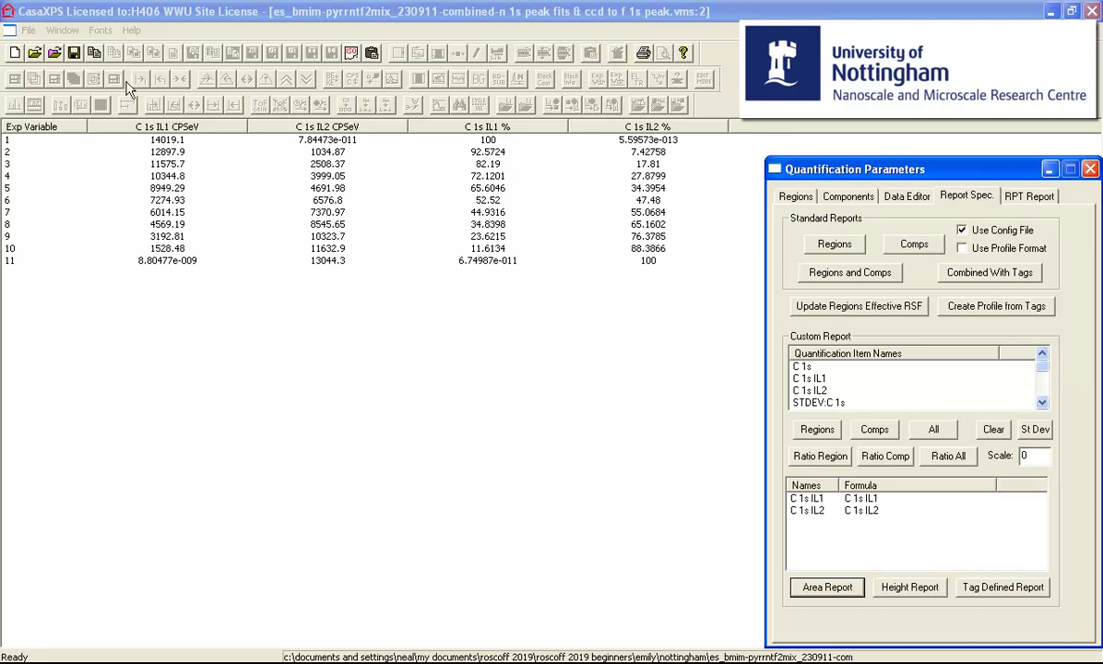
- Create a composition profile from the report and plot only the C 1s IL2 % curve
click(28, 32)
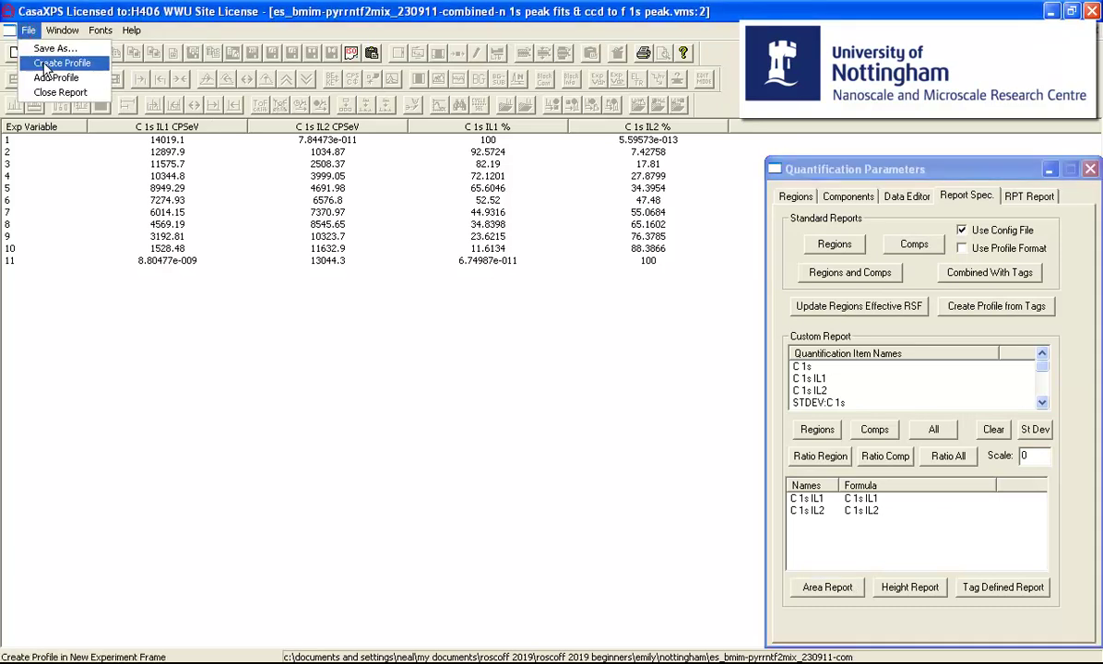
click(57, 64)
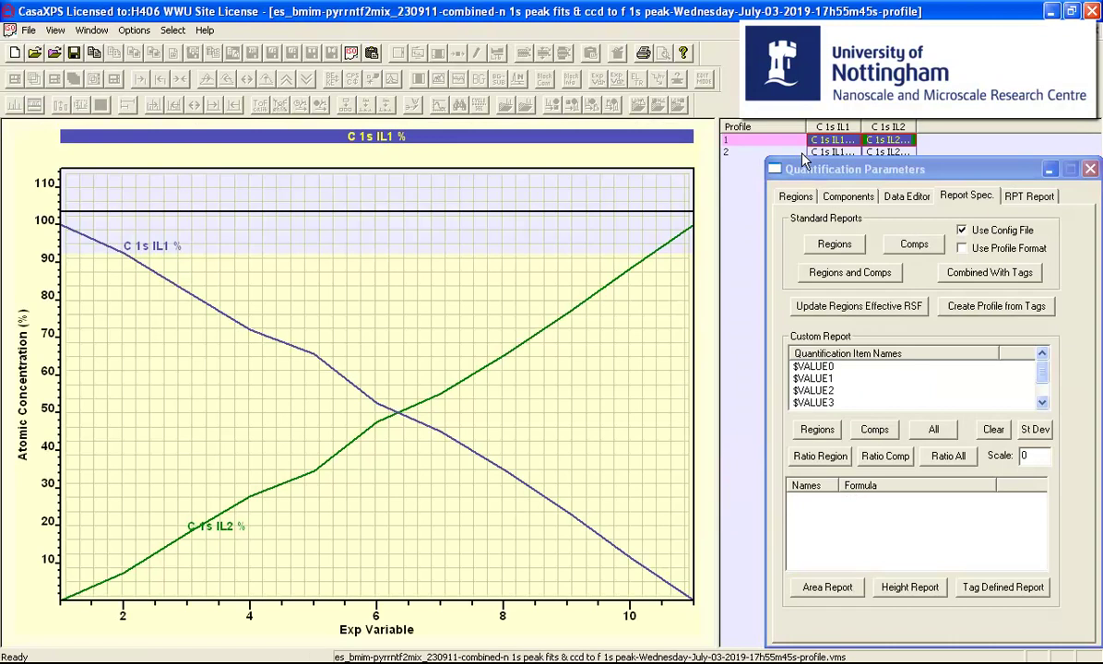
click(881, 140)
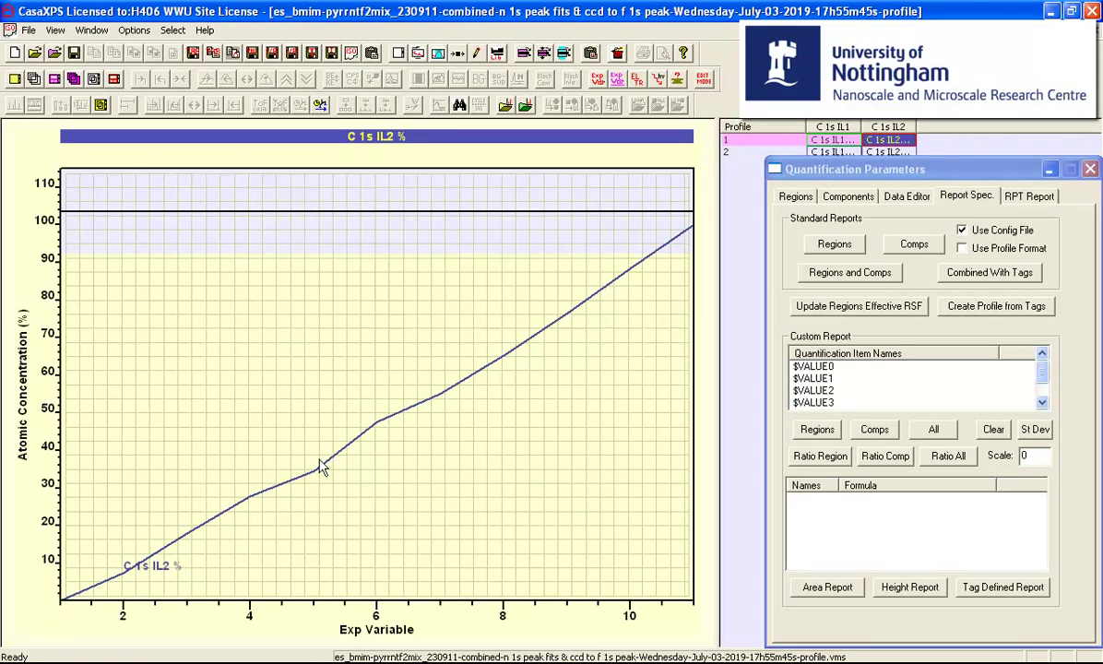